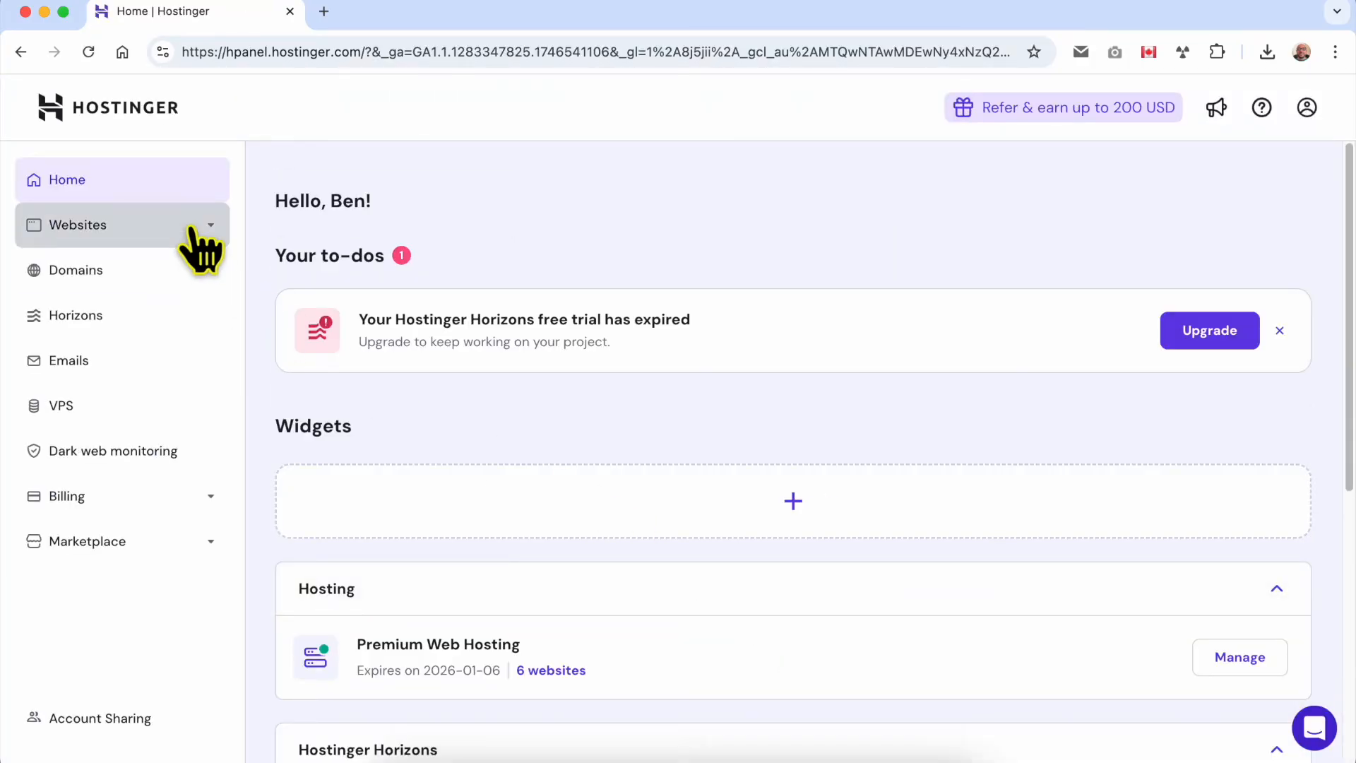
Step: Open the websites list and view the Blade & Brush site's temporary preview in a new tab
left_click(191, 230)
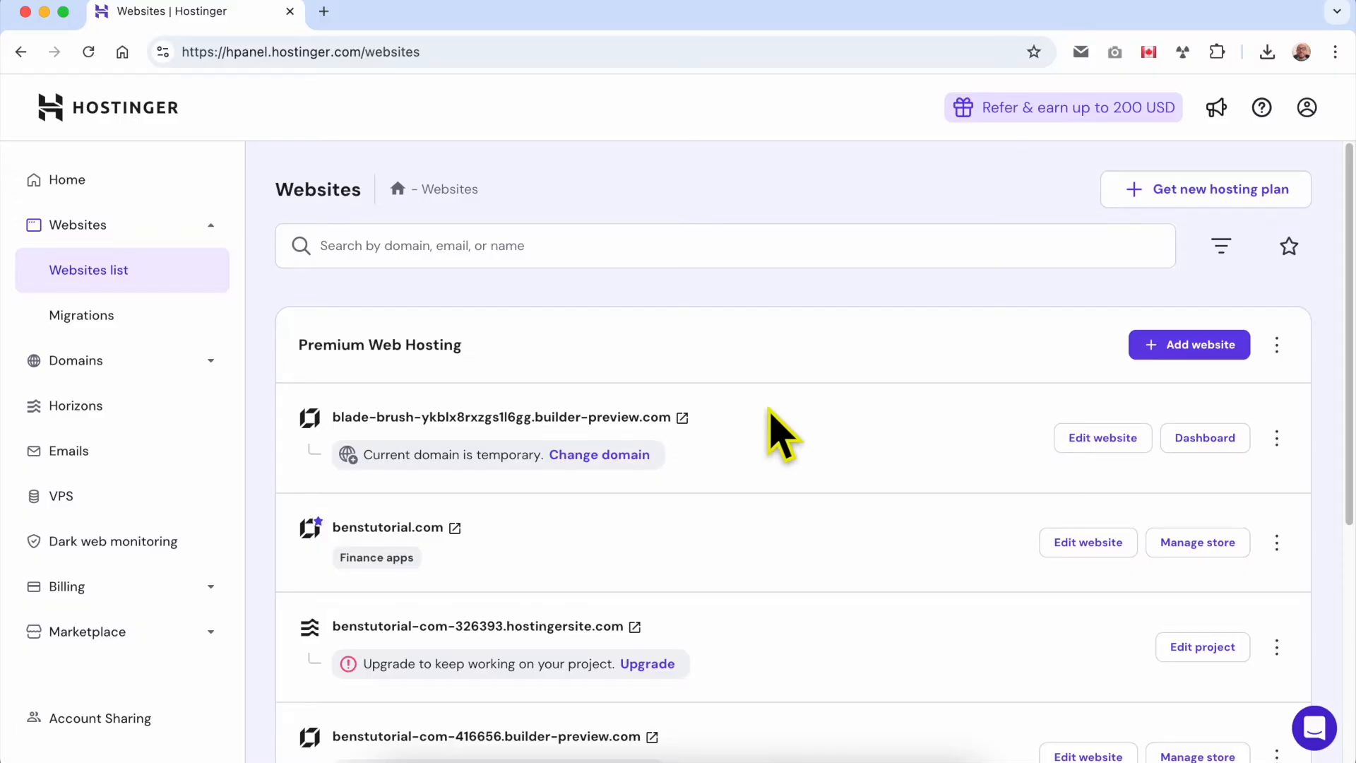
triple_click(735, 438)
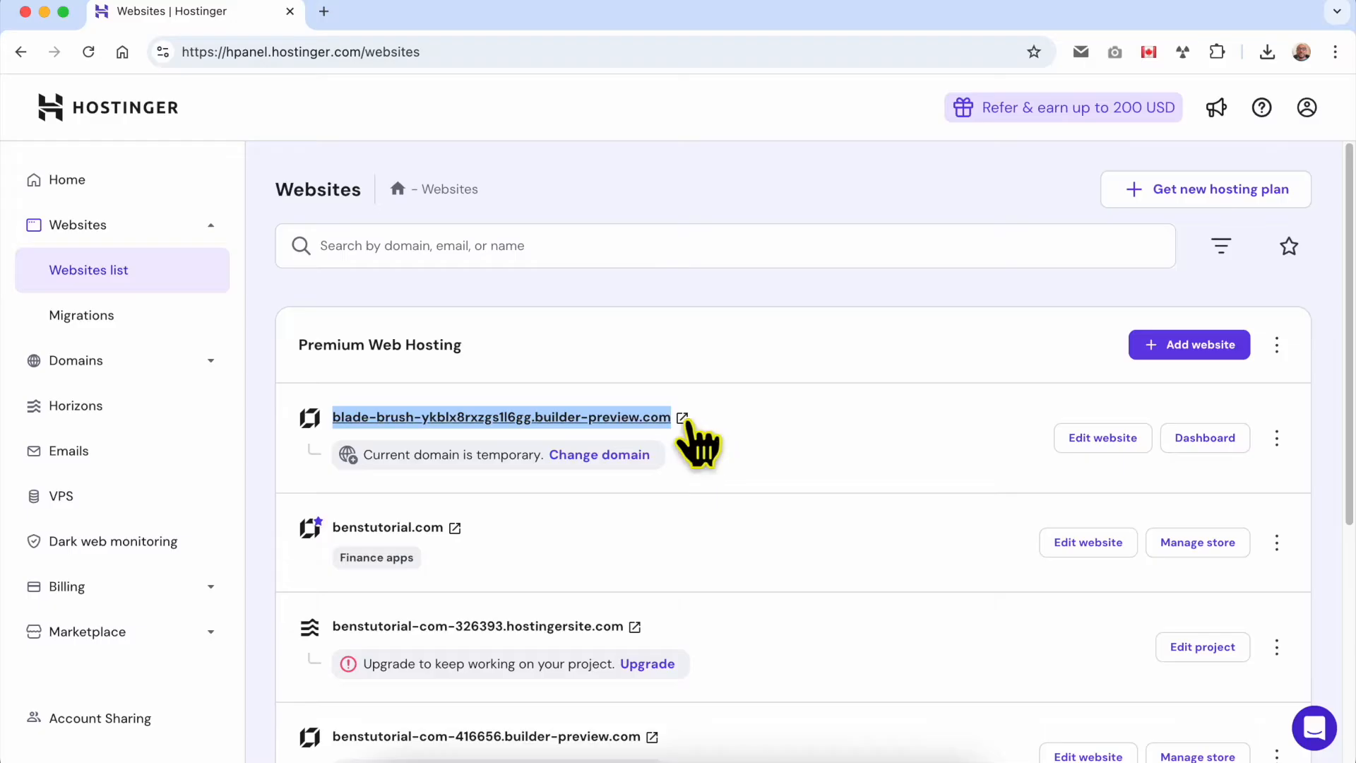
left_click(682, 418)
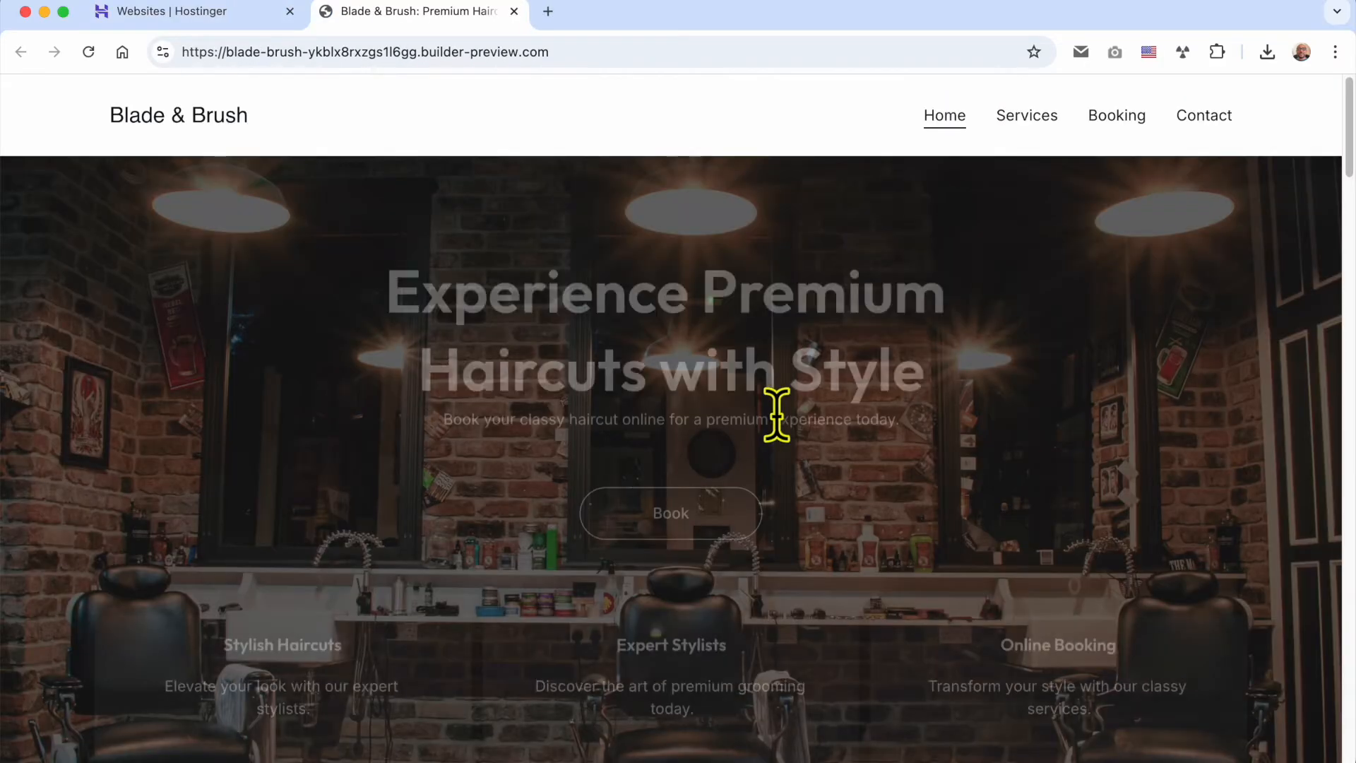
left_click_drag(580, 53, 167, 52)
left_click_drag(578, 53, 158, 49)
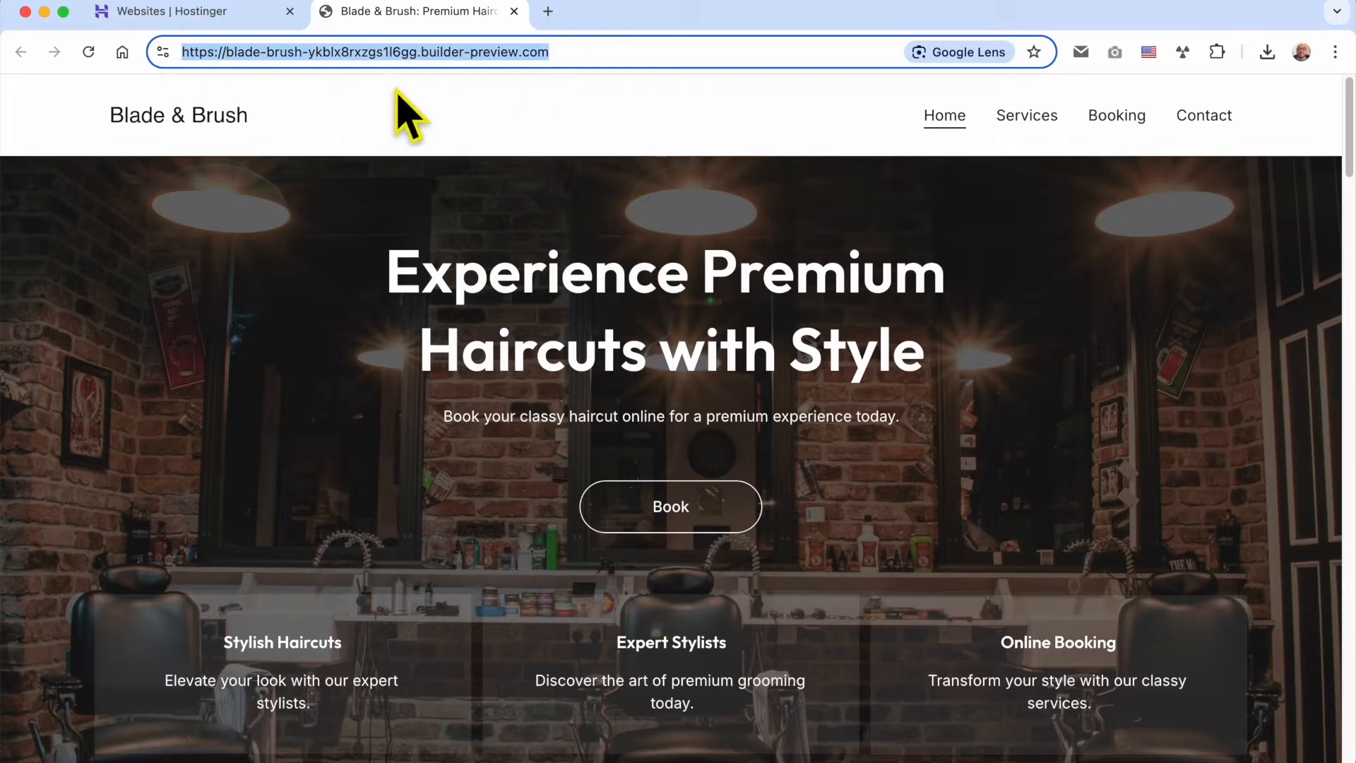
Step: Return to the hosting panel and open the Blade & Brush website in the Website Builder
left_click(201, 11)
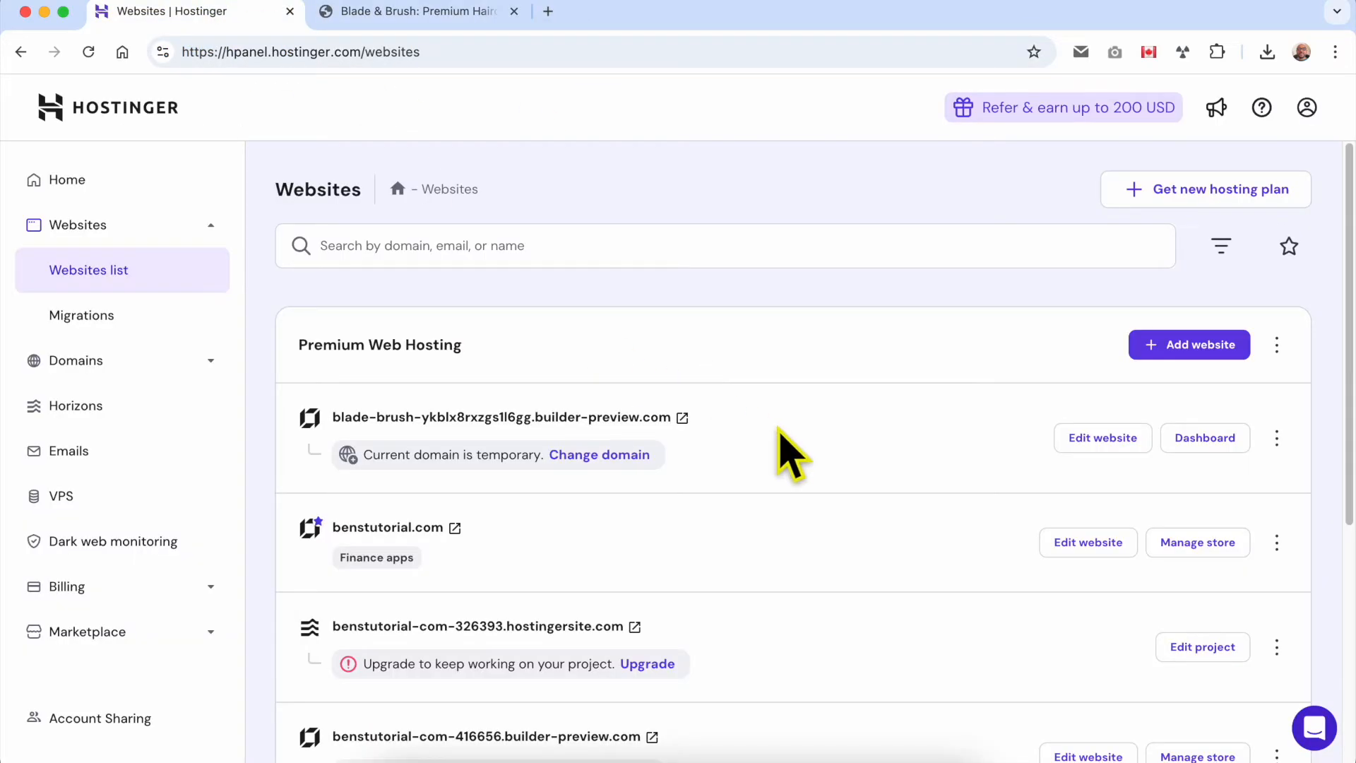
left_click(406, 13)
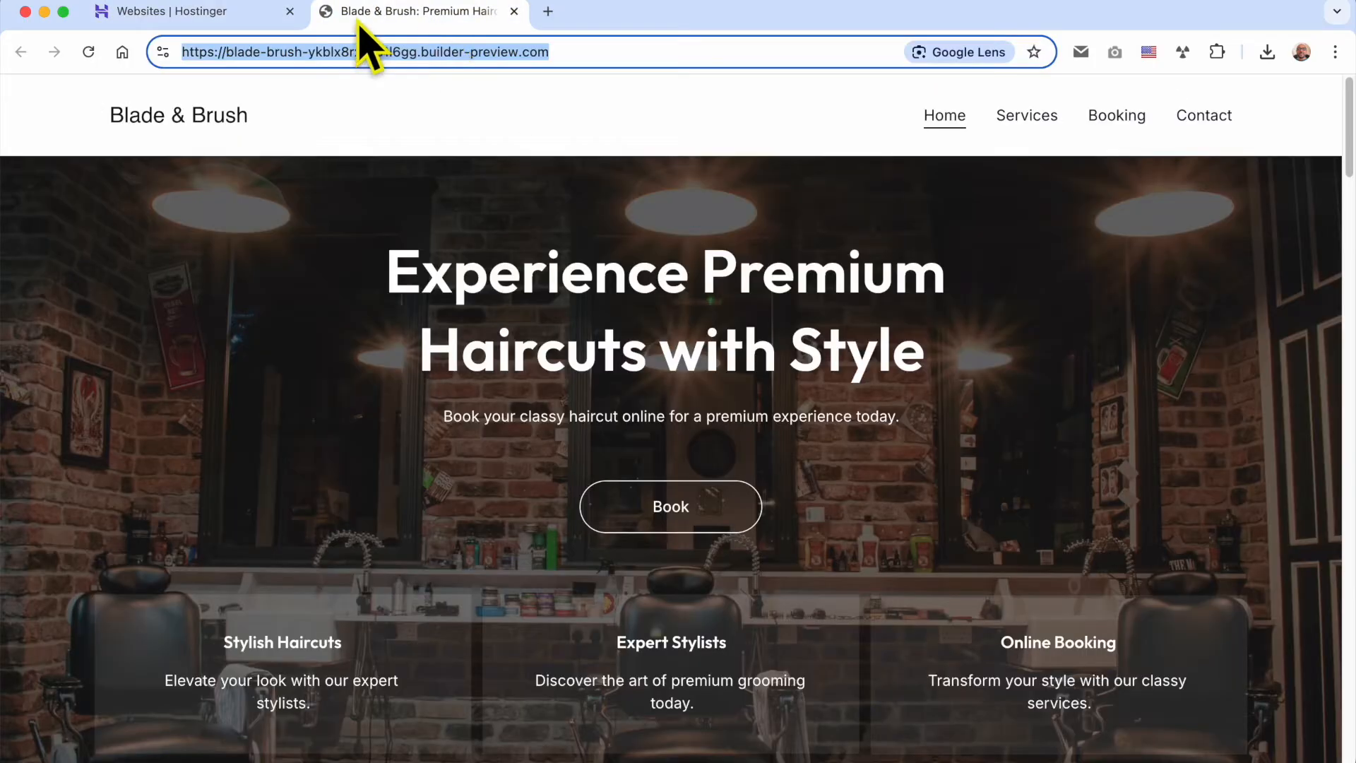
left_click(211, 15)
left_click(1080, 439)
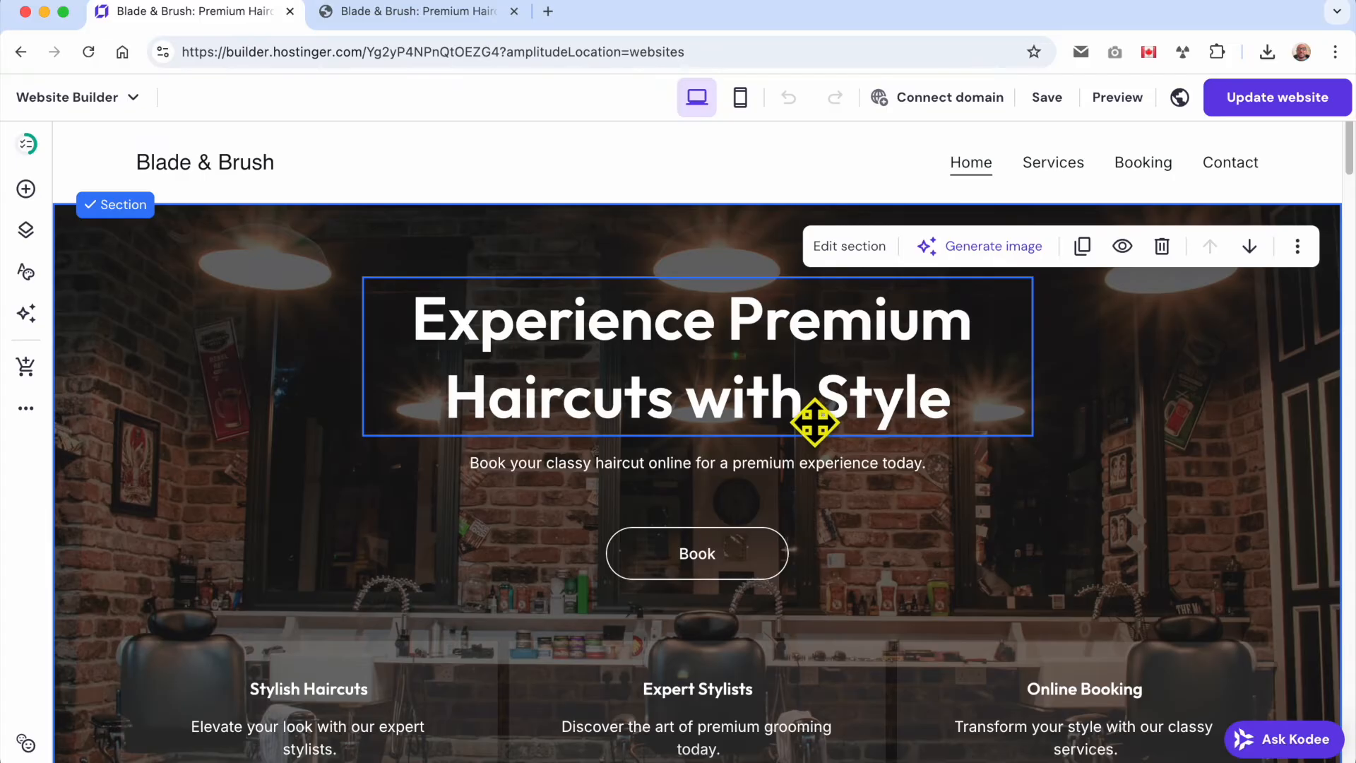
Step: Start changing the site's domain and choose book.benstutorial.com as a free subdomain
left_click(968, 99)
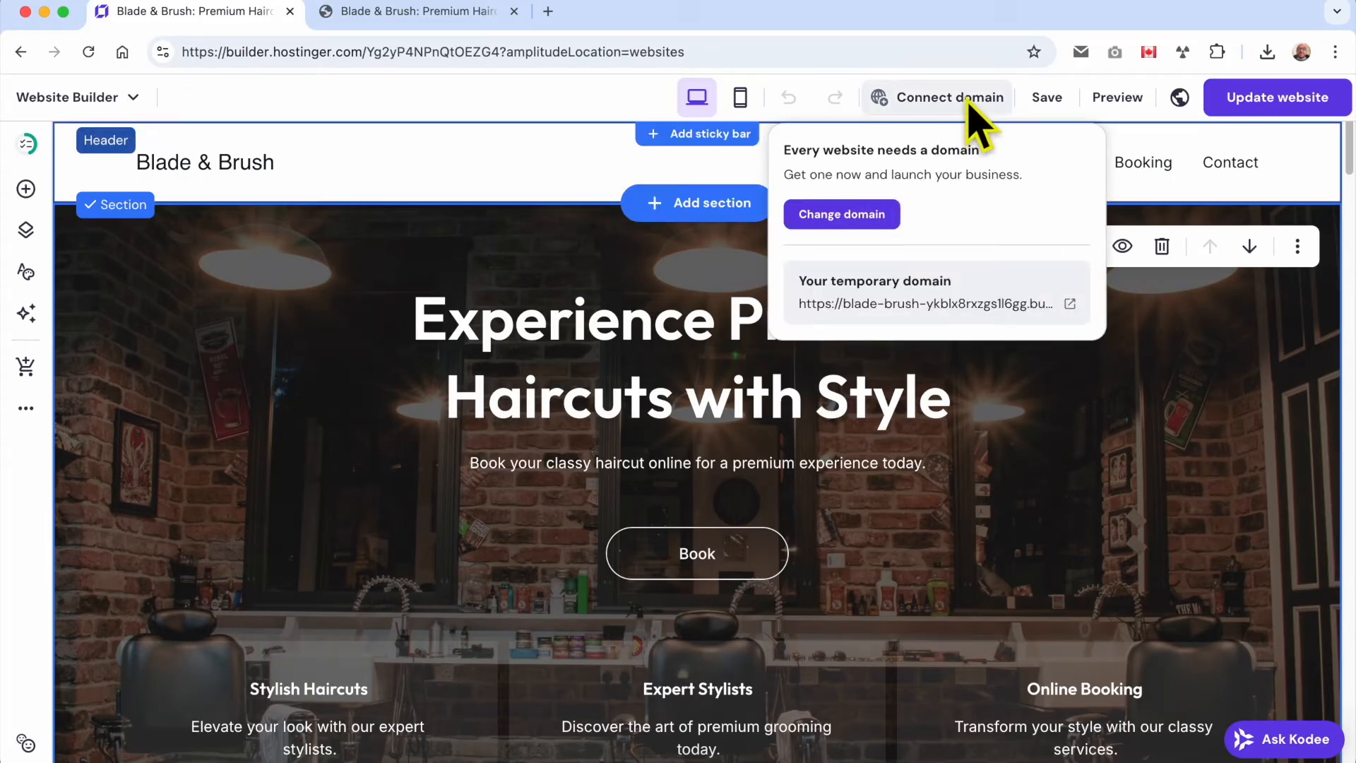
left_click(860, 214)
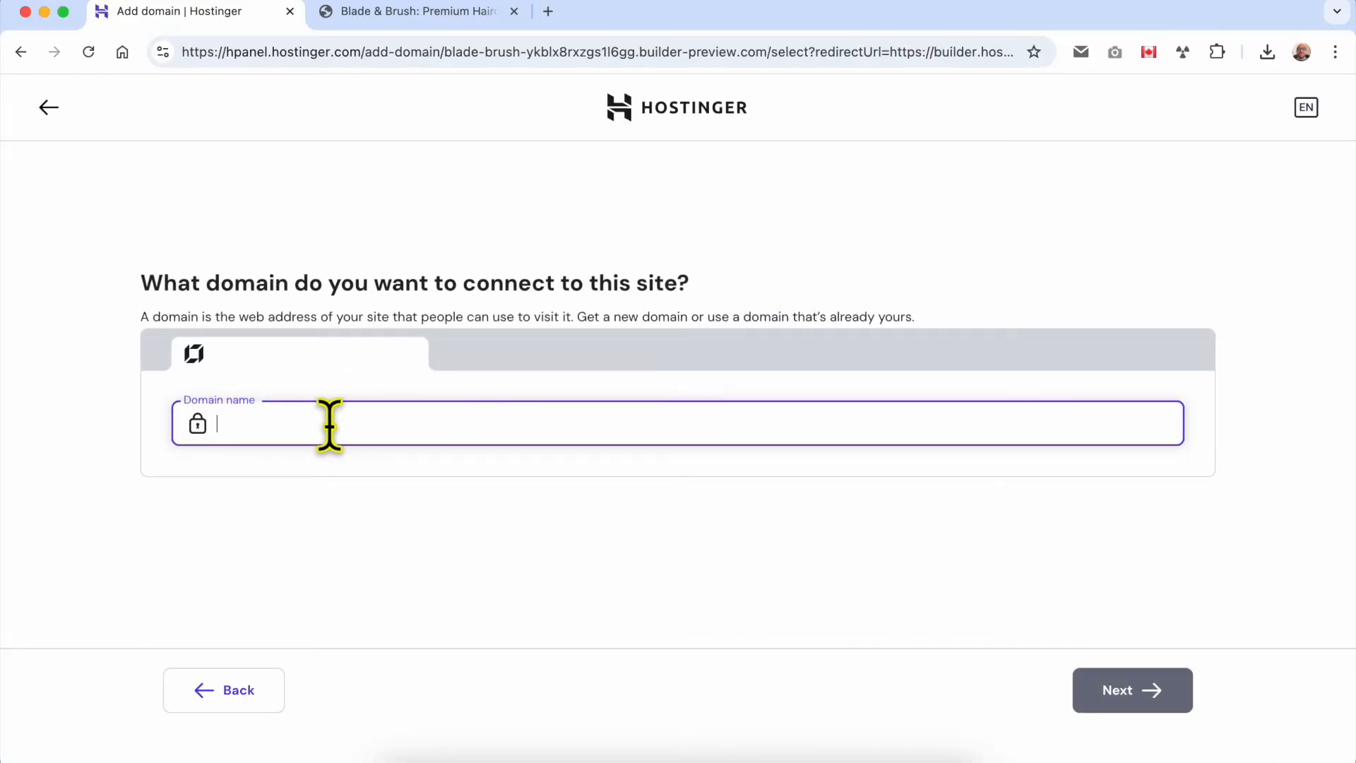
type("book.bens")
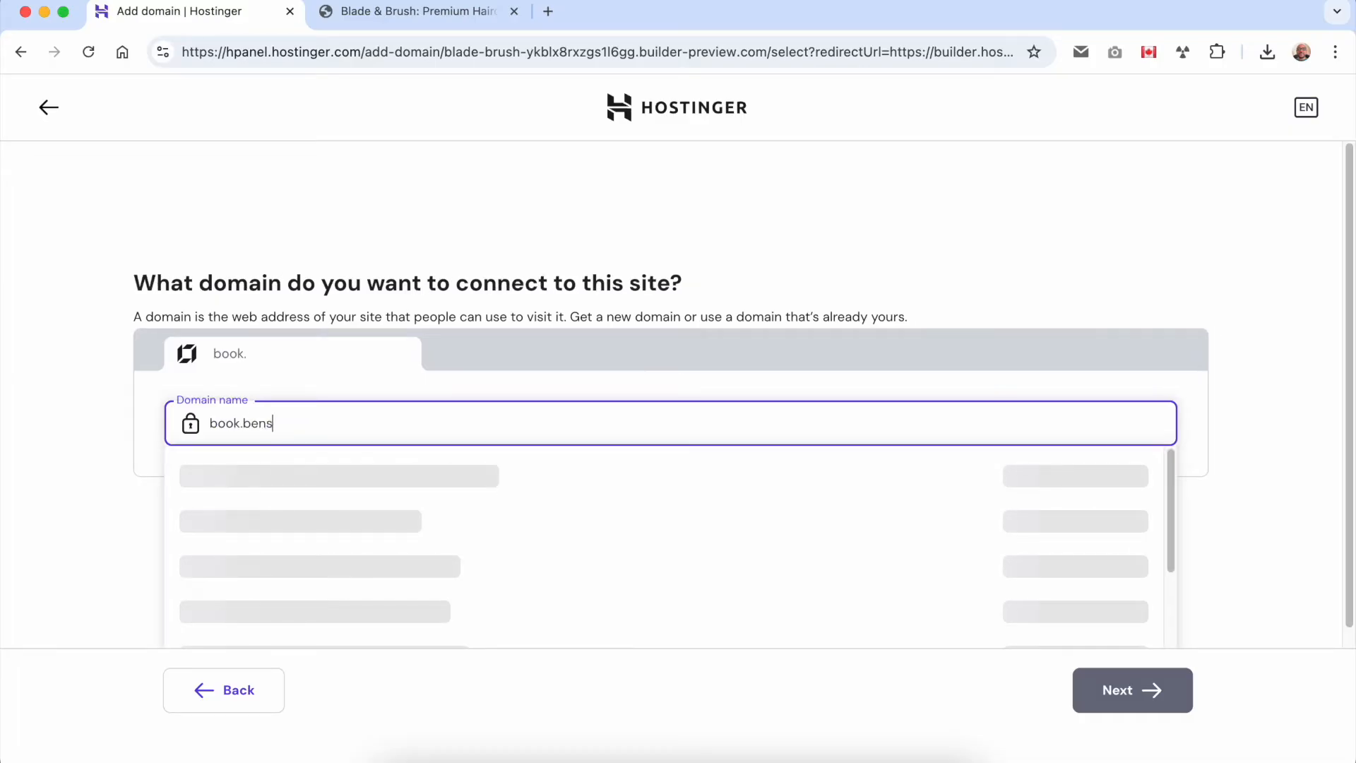
type("turo")
key("BackSpace")
key("BackSpace")
type("torial.com")
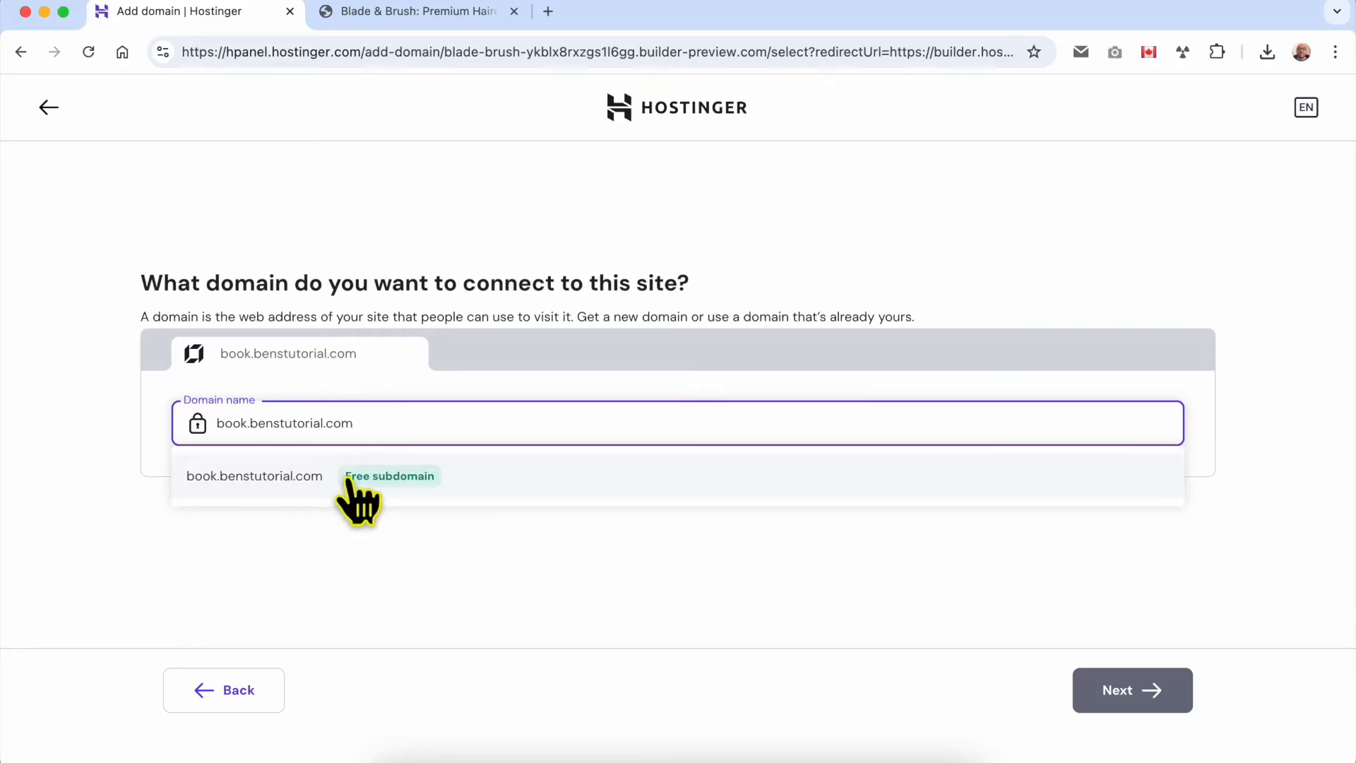
left_click(399, 480)
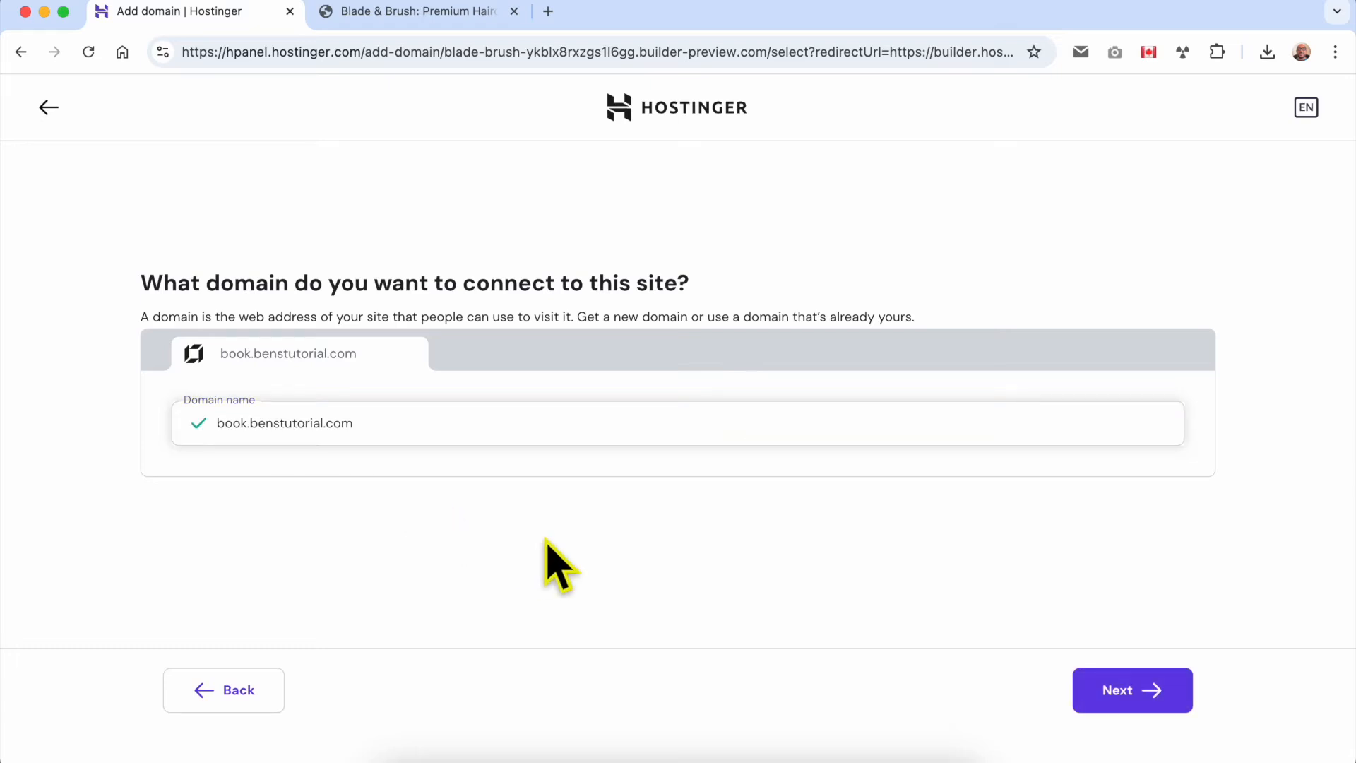
Step: Confirm the book.benstutorial.com subdomain and continue back to the builder
left_click(1141, 698)
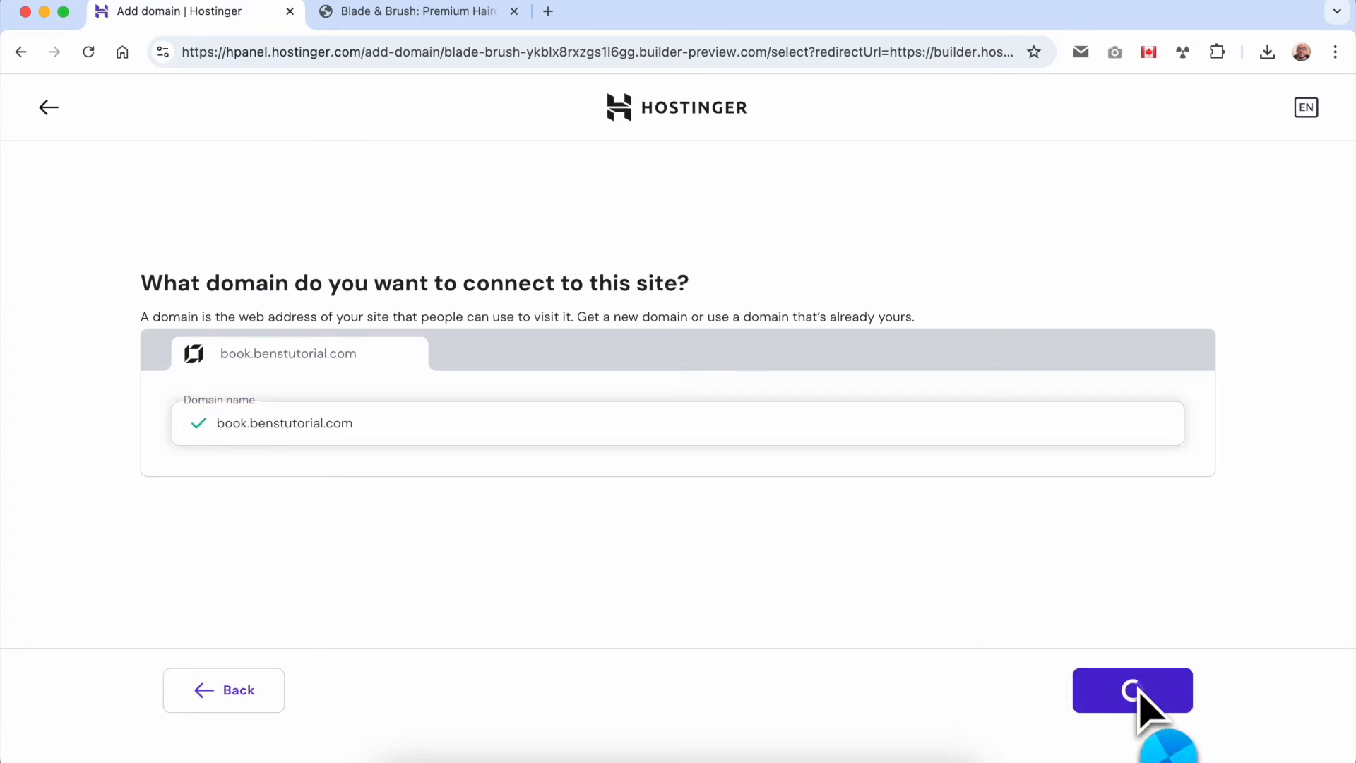
left_click_drag(535, 463, 896, 471)
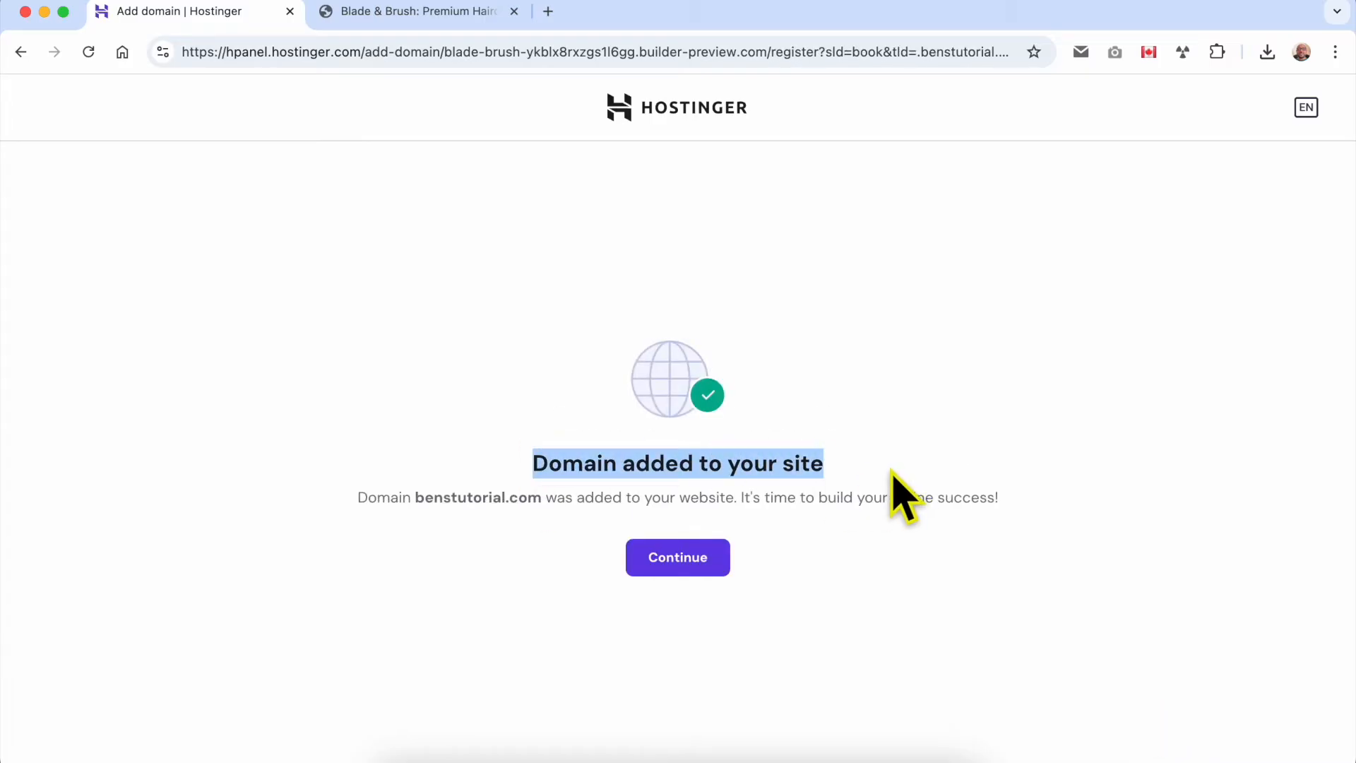
left_click(826, 537)
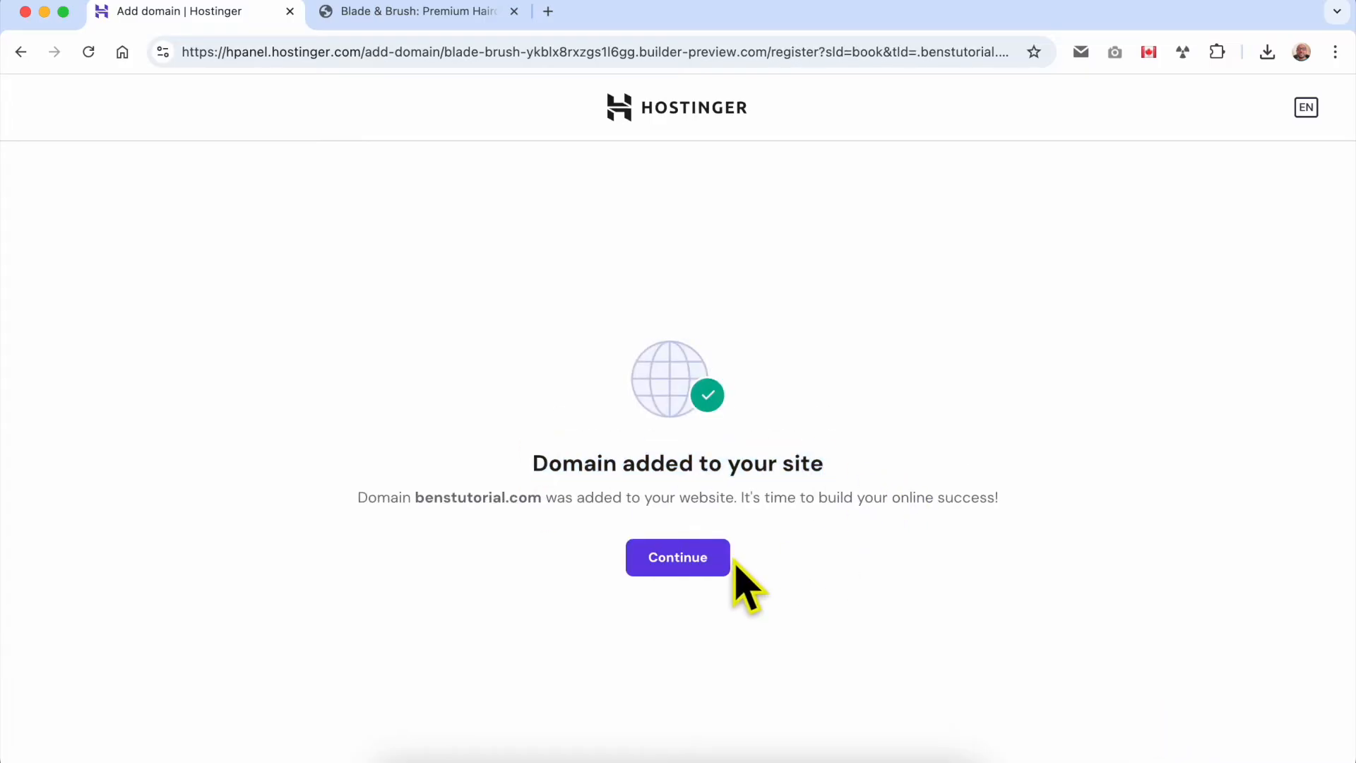
left_click(689, 565)
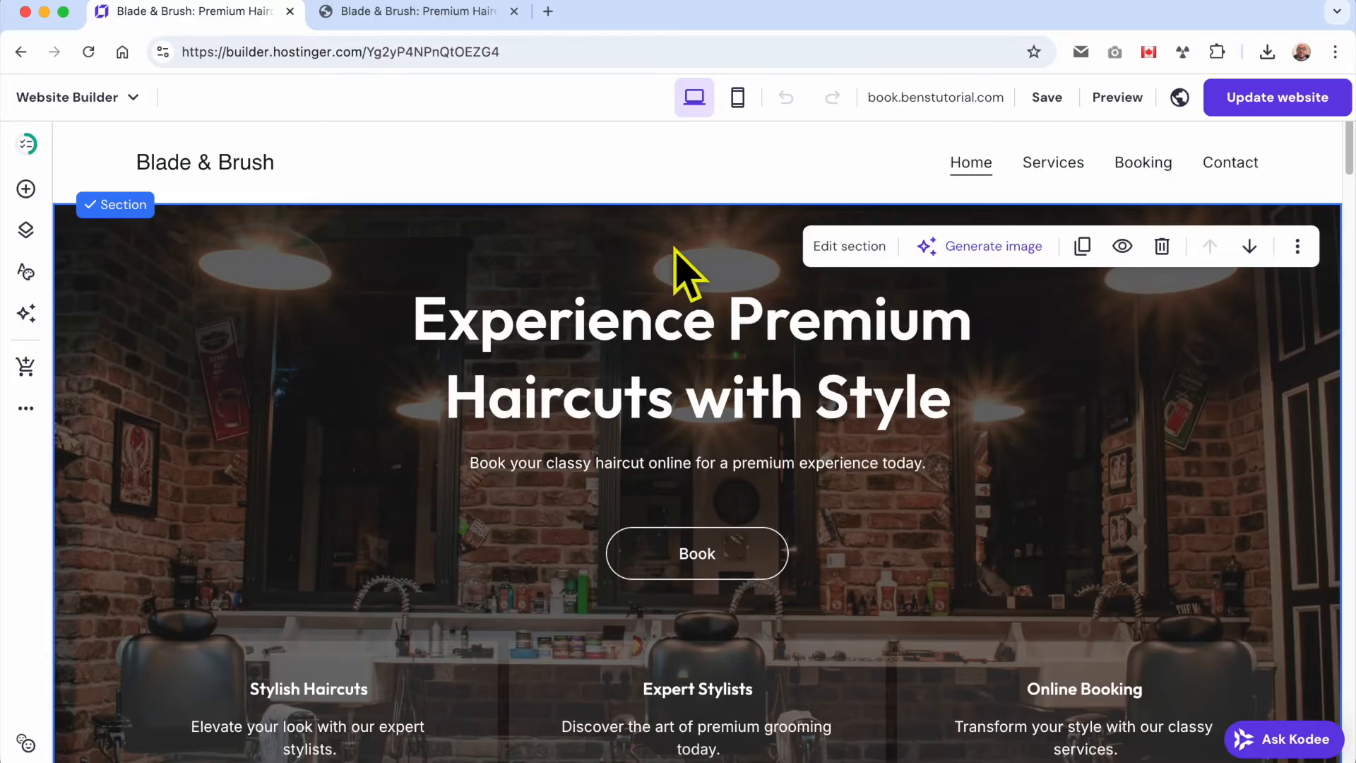
Step: Go to hPanel and open the DNS / Nameservers settings of the benstutorial.com domain
left_click(448, 52)
type("hp")
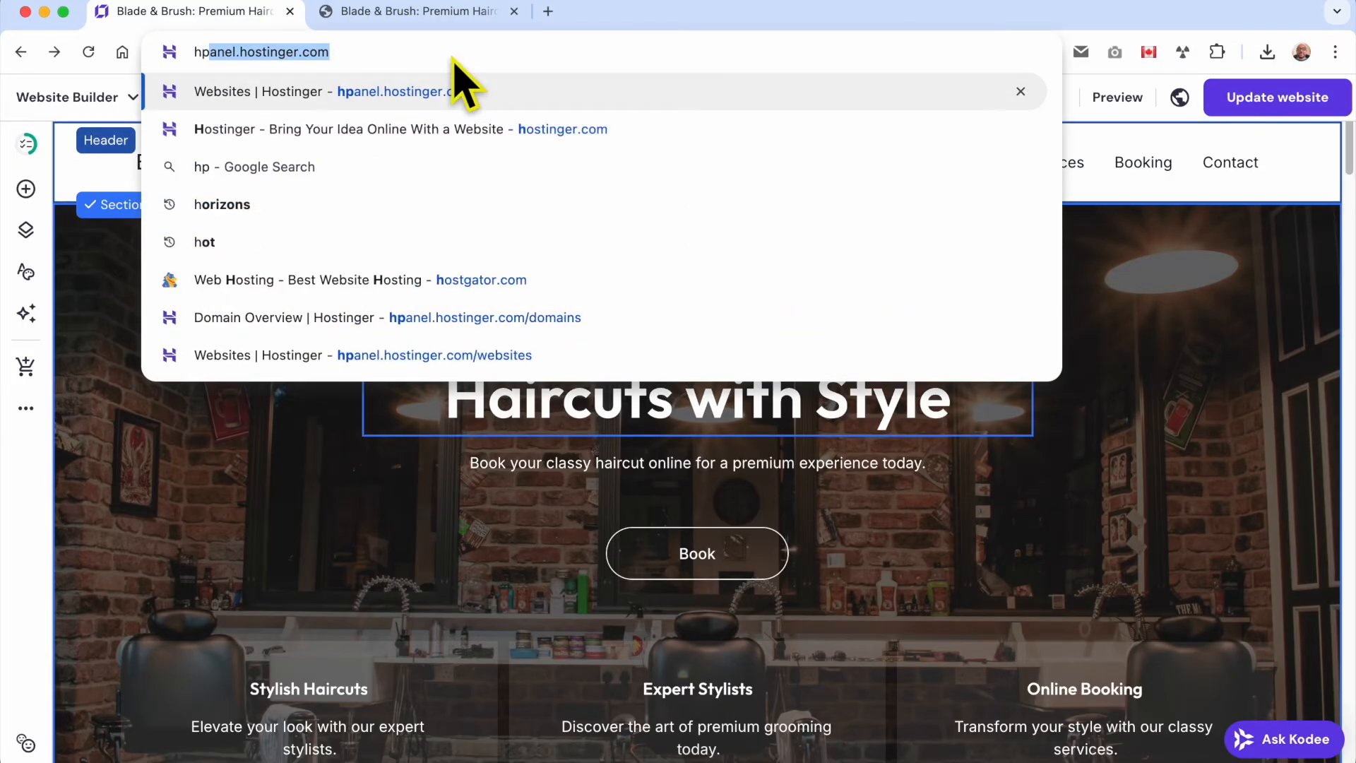
key("Return")
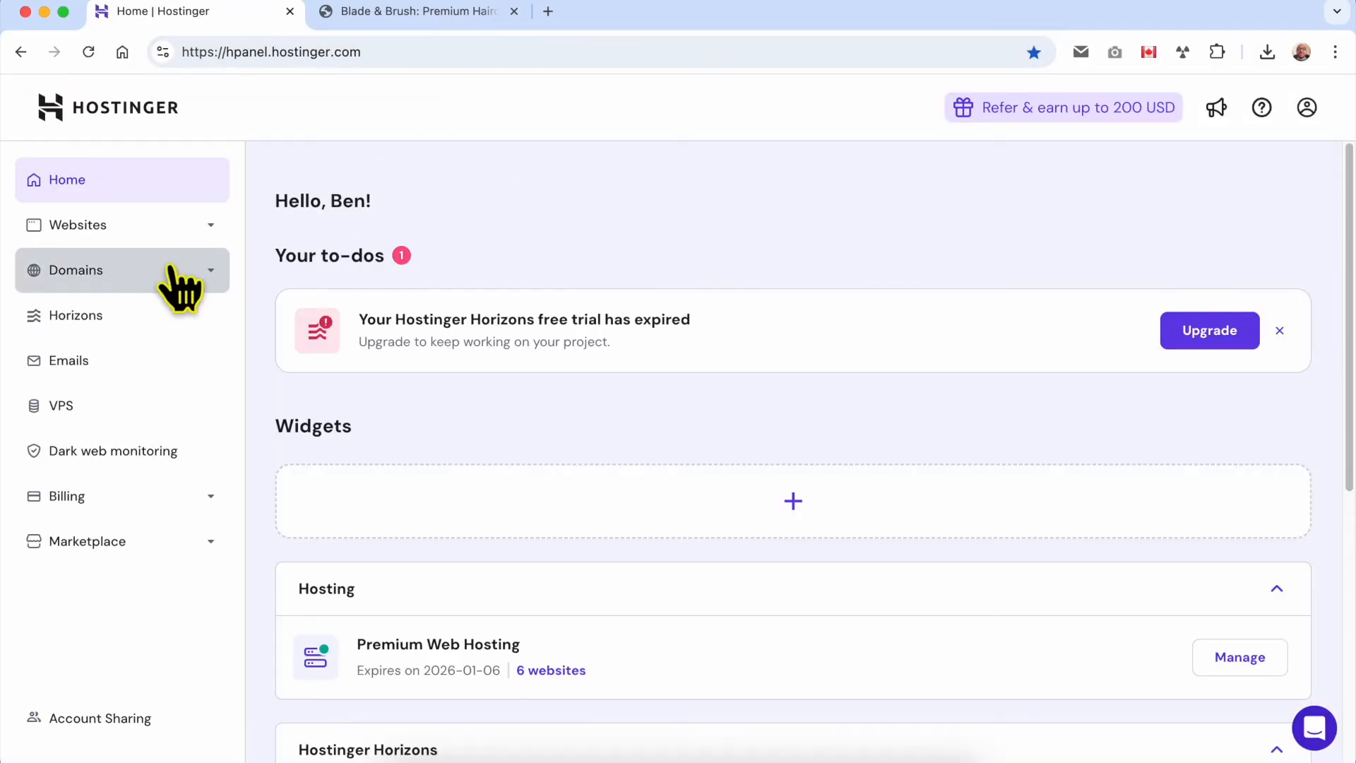
left_click(171, 270)
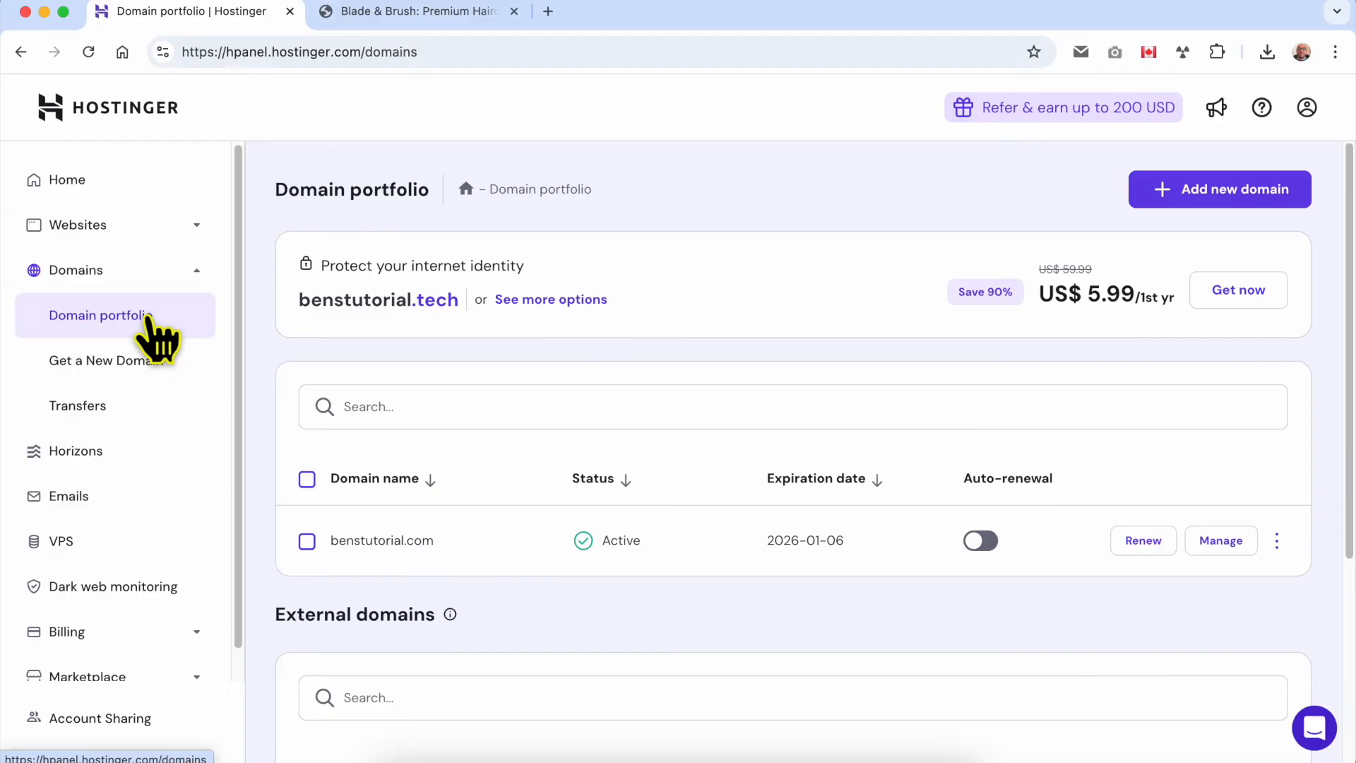
triple_click(471, 549)
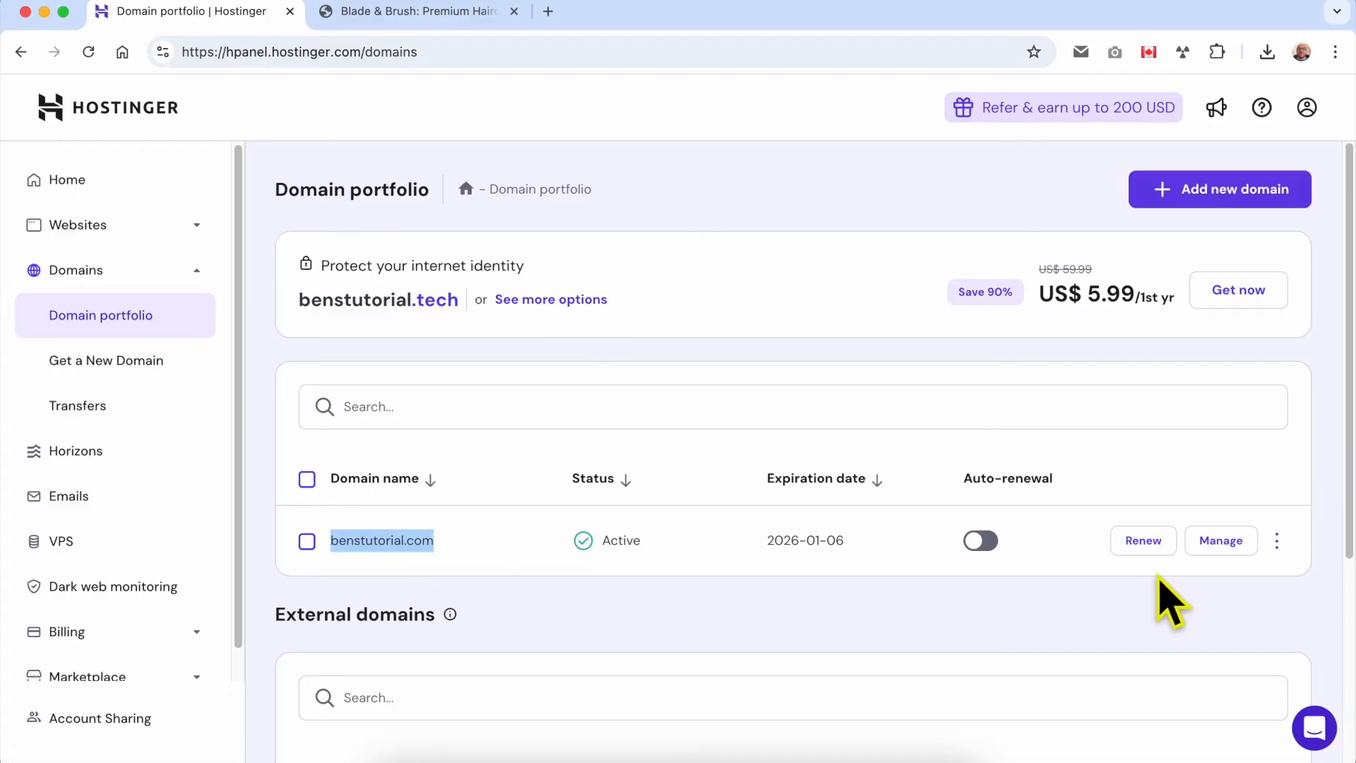
left_click(1209, 541)
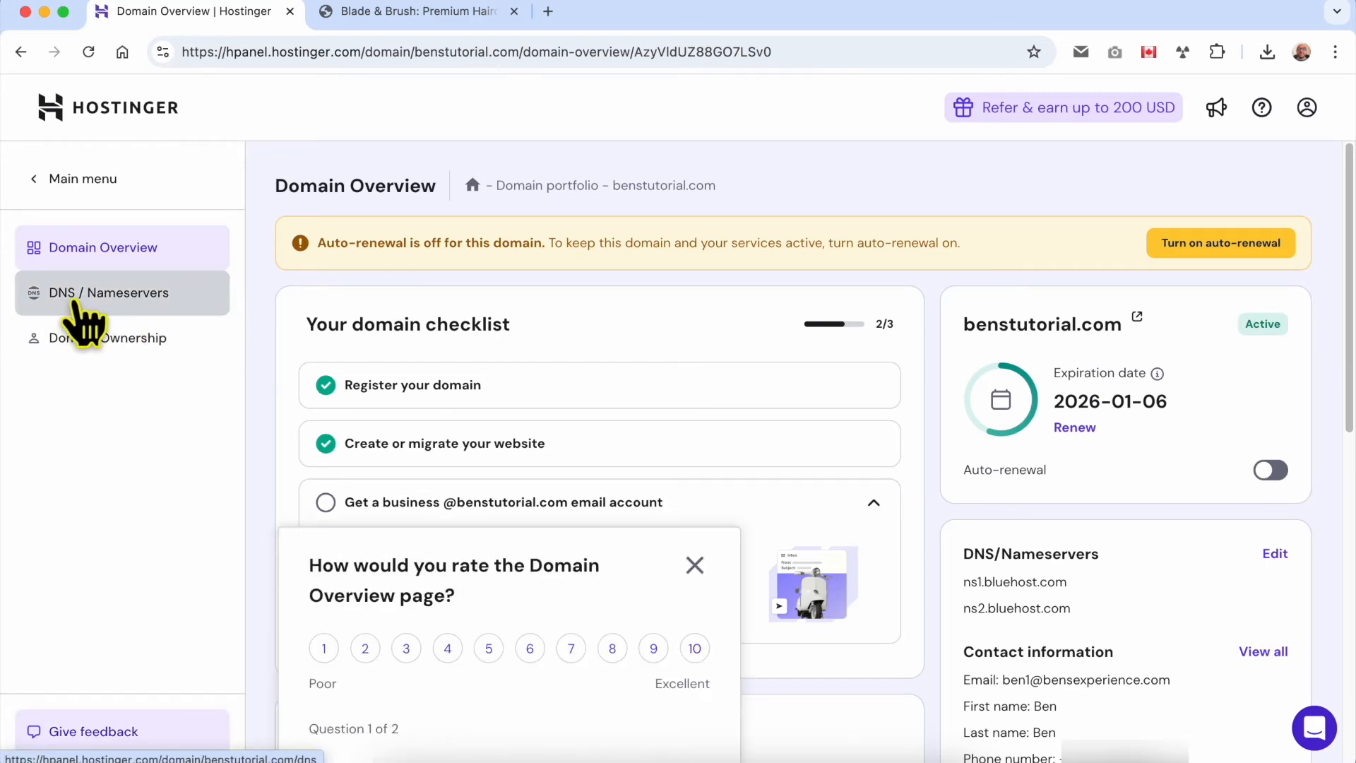
left_click(156, 297)
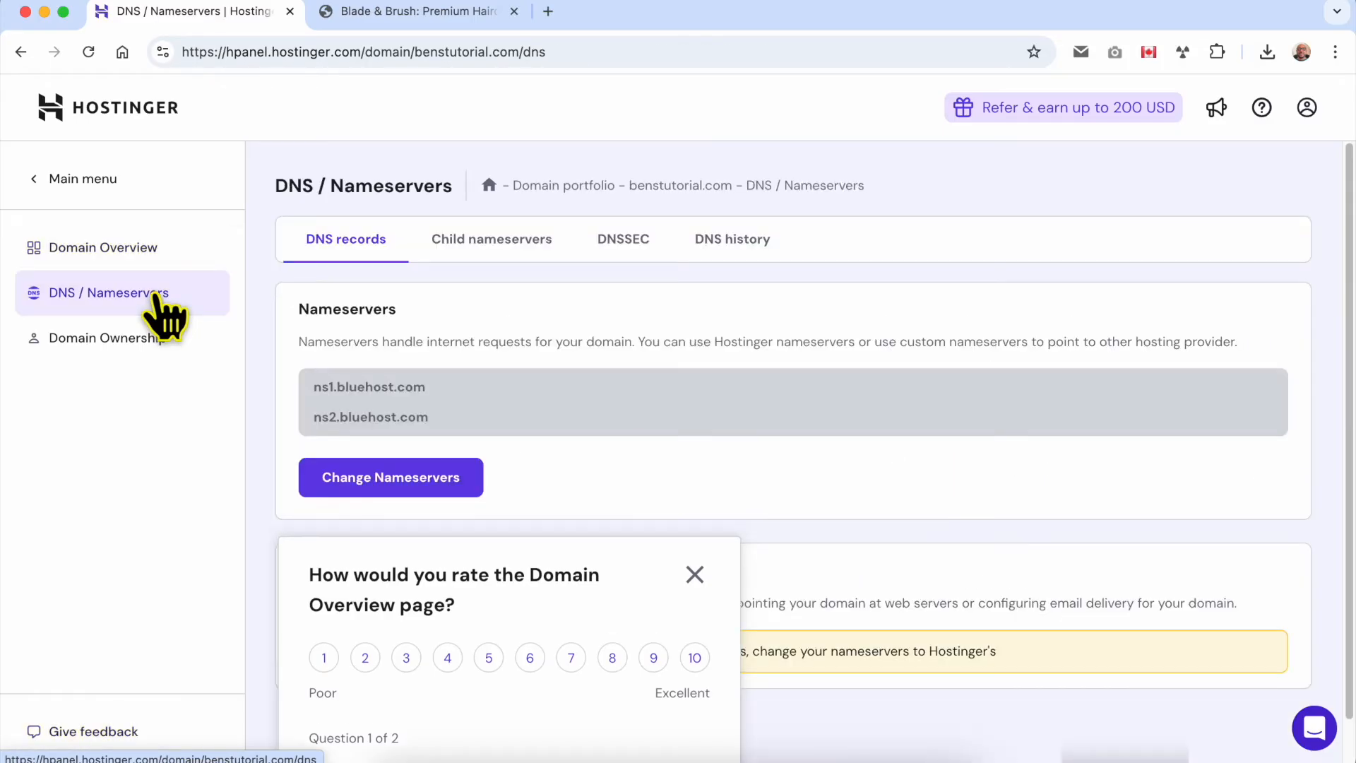
Step: Choose to change the nameservers and clear the Nameserver 1 and Nameserver 2 fields
left_click_drag(430, 418, 313, 389)
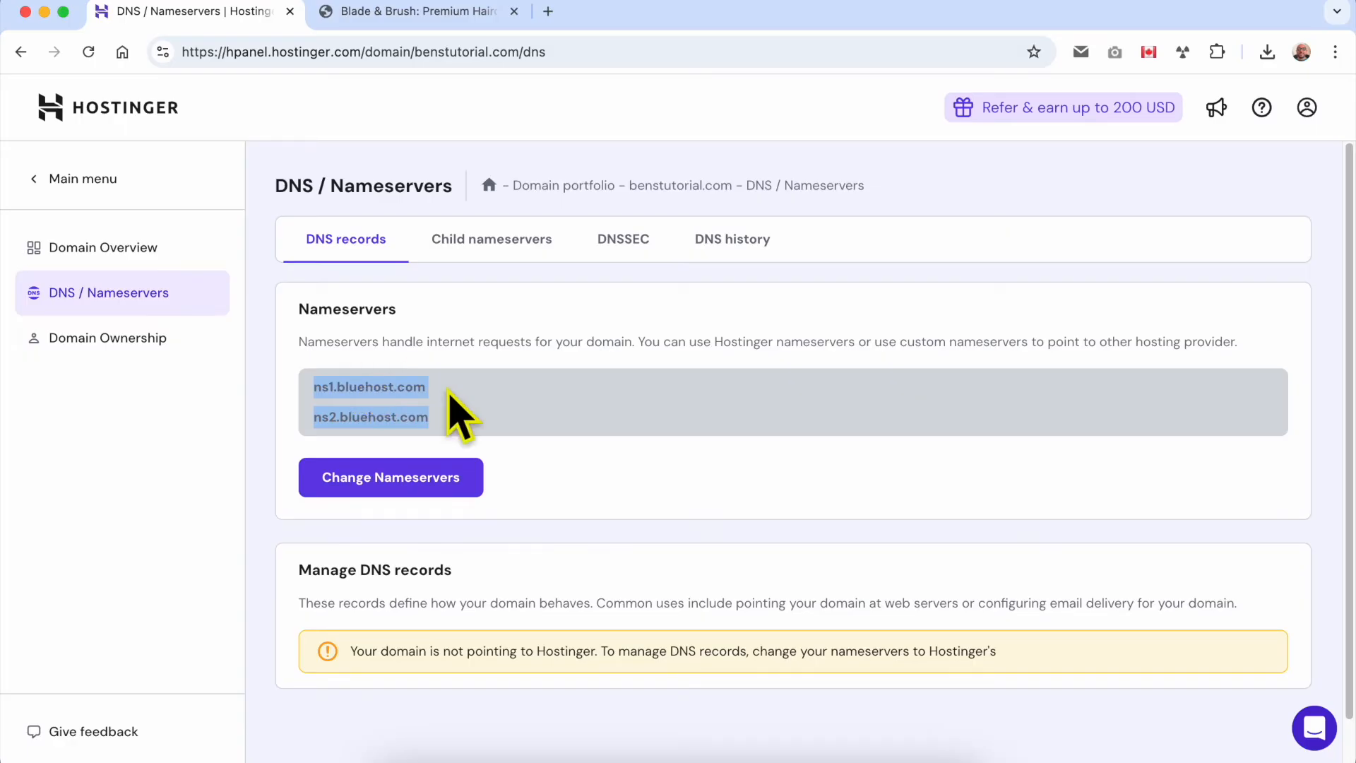
left_click(418, 485)
left_click(399, 582)
key("super+a")
key("BackSpace")
left_click(388, 651)
key("super+a")
key("BackSpace")
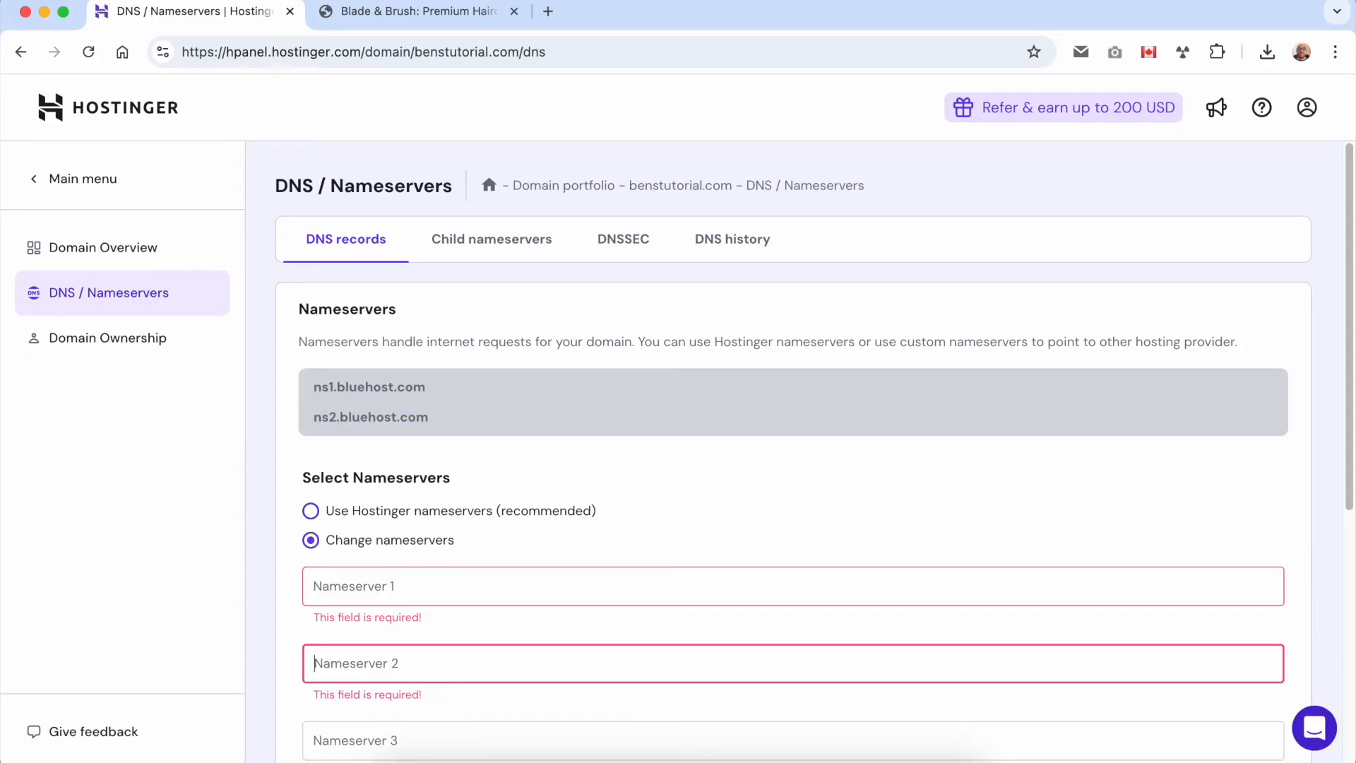
Step: Search Google for hostinger nameservers in the second tab
left_click(438, 13)
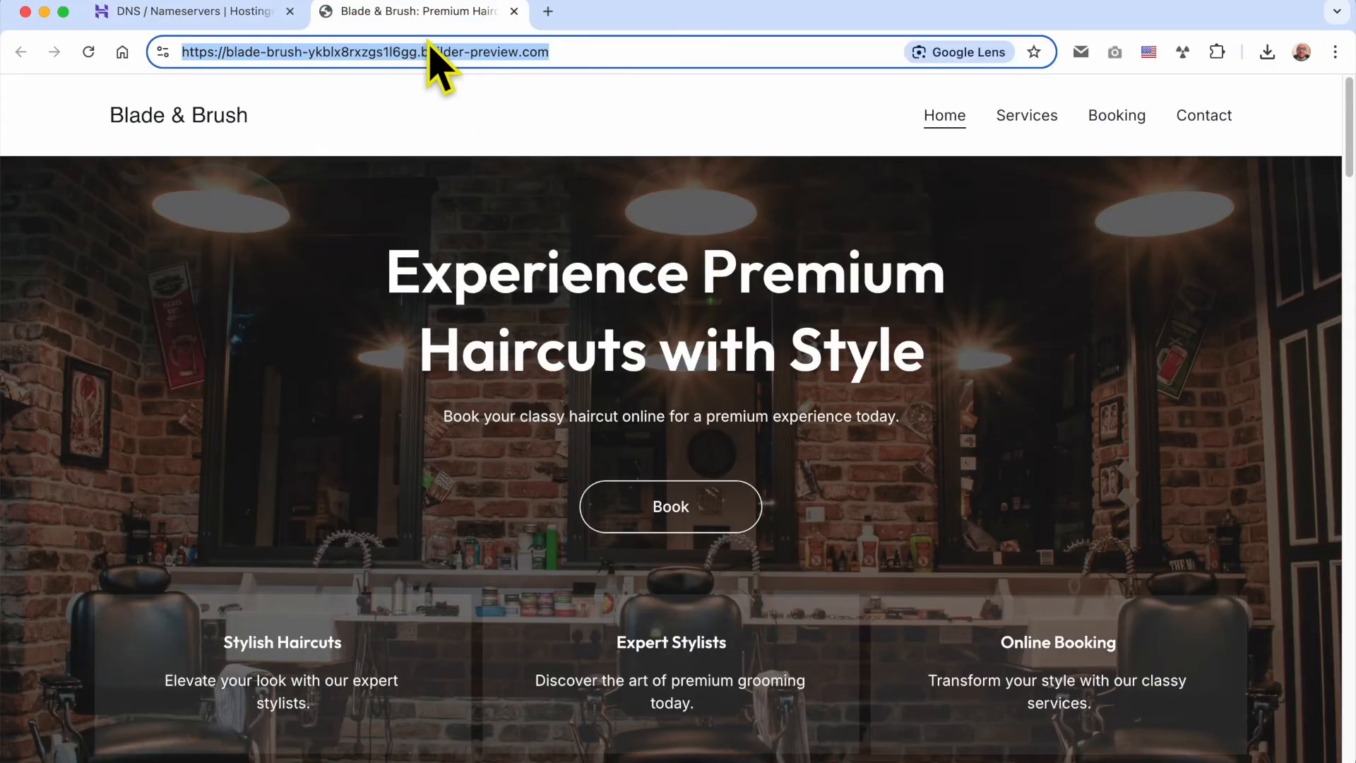
type("nam")
key("BackSpace")
key("BackSpace")
key("BackSpace")
type("ho")
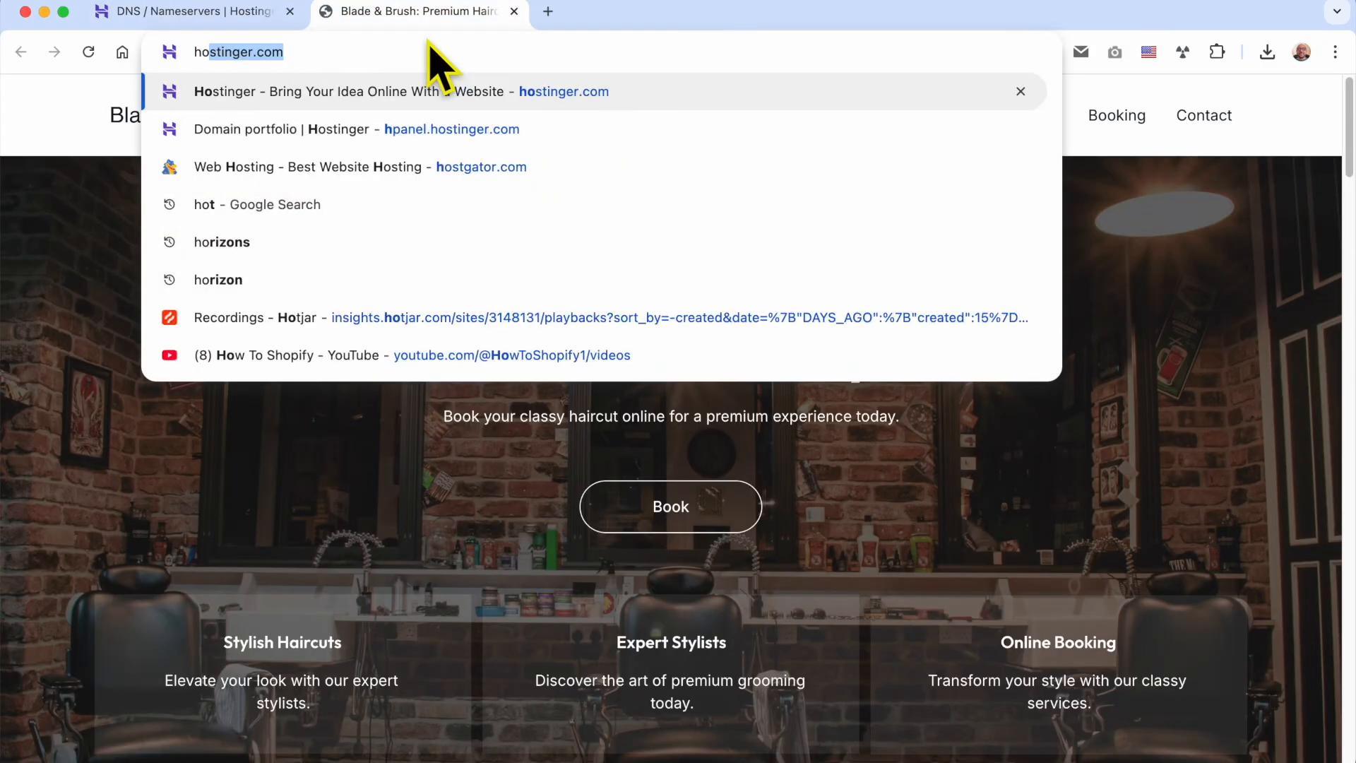
type("stinger name")
key("Return")
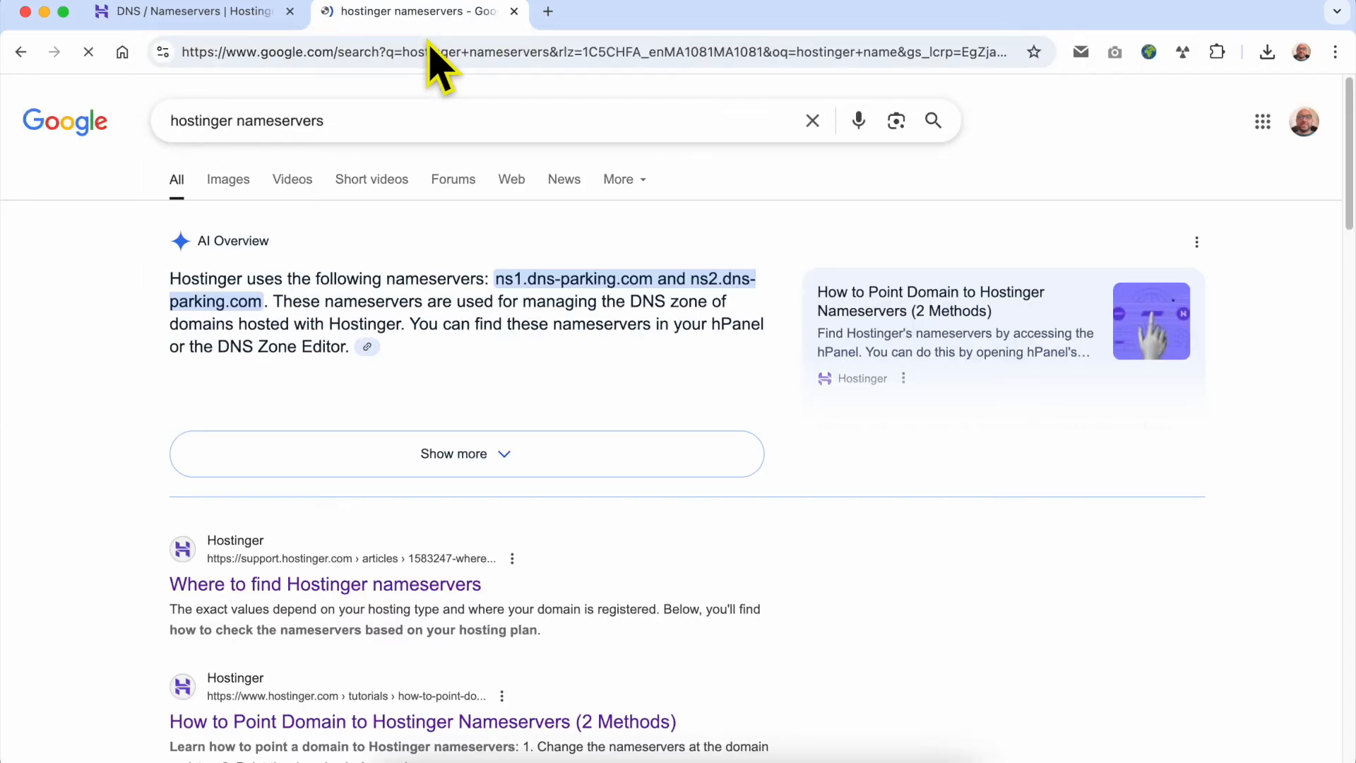
Step: Copy the first Hostinger nameserver, ns1.dns-parking.com, from the search result
left_click_drag(495, 279, 648, 278)
right_click(647, 277)
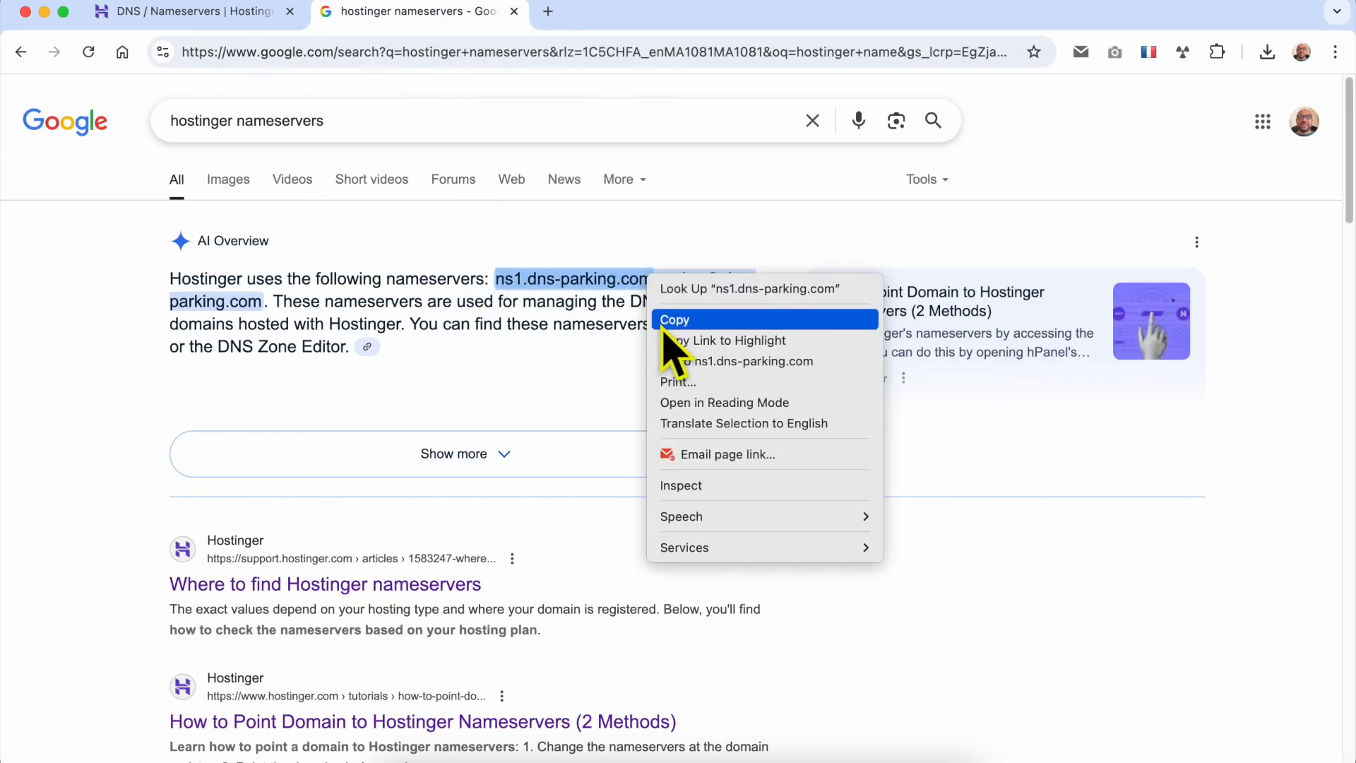
left_click(668, 316)
left_click(256, 19)
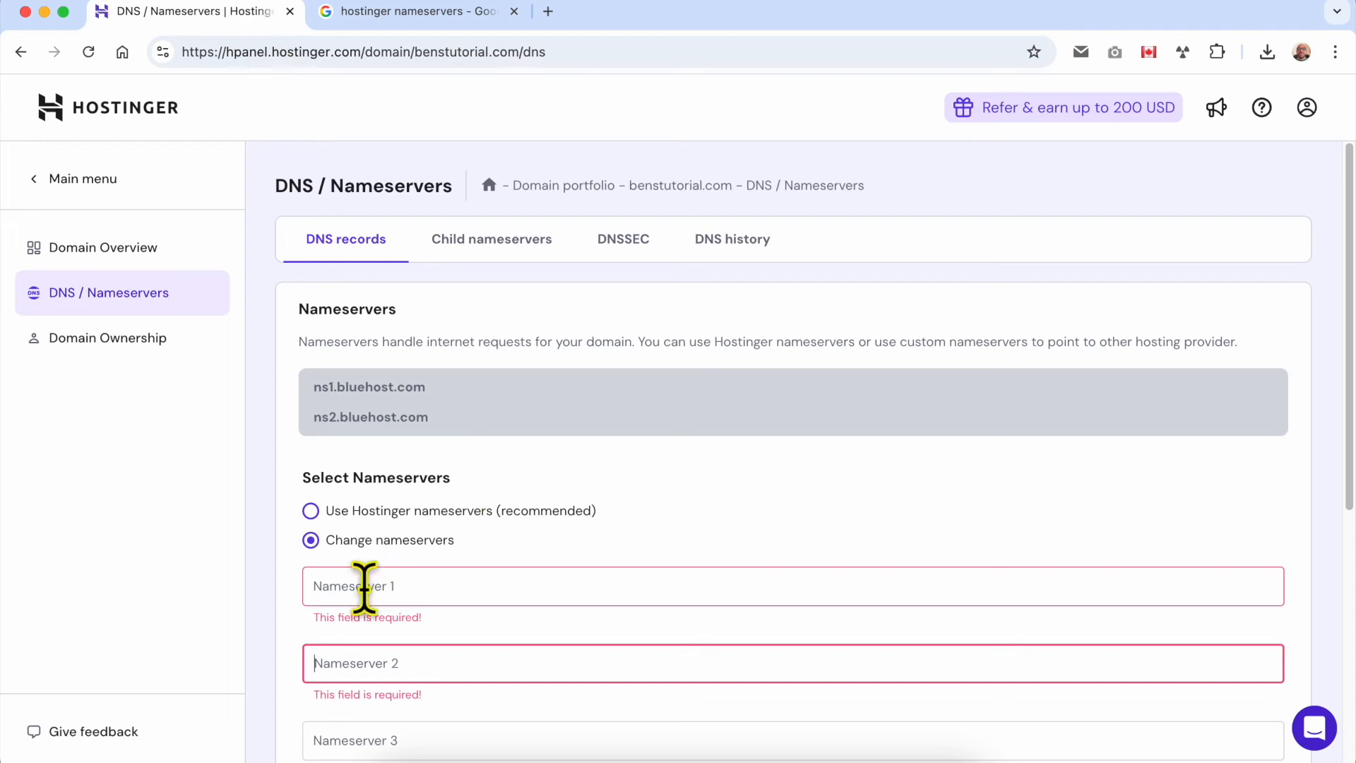
left_click(312, 511)
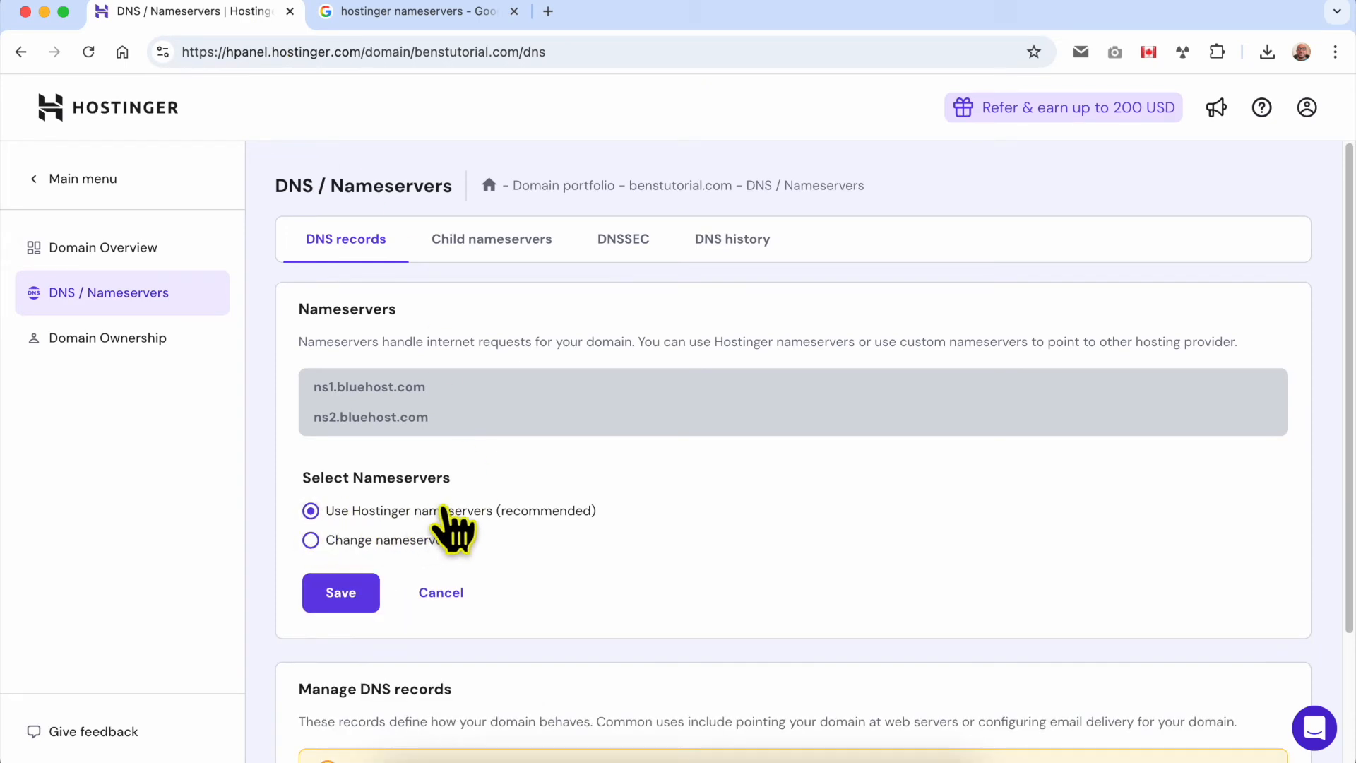
left_click(452, 14)
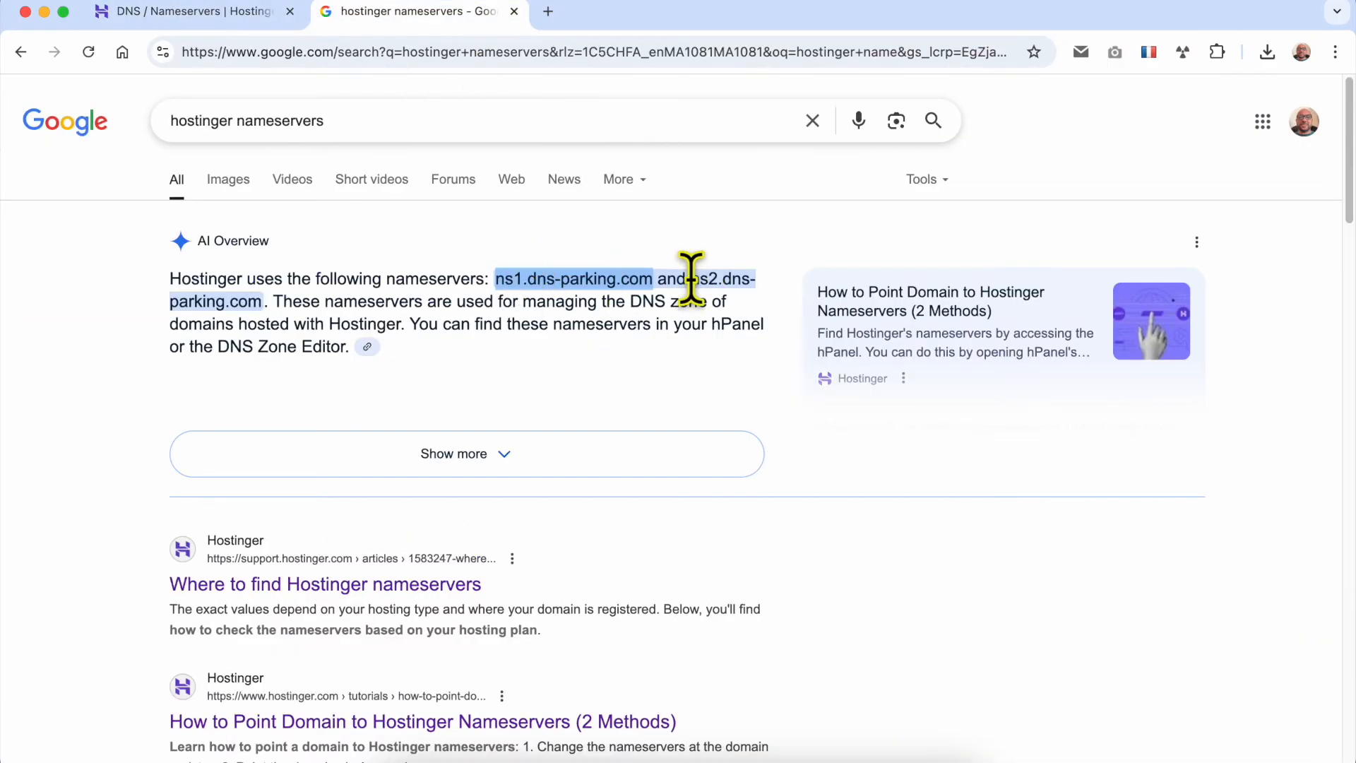
left_click(220, 20)
left_click(357, 539)
Step: Paste ns1.dns-parking.com into the Nameserver 1 field
left_click(399, 659)
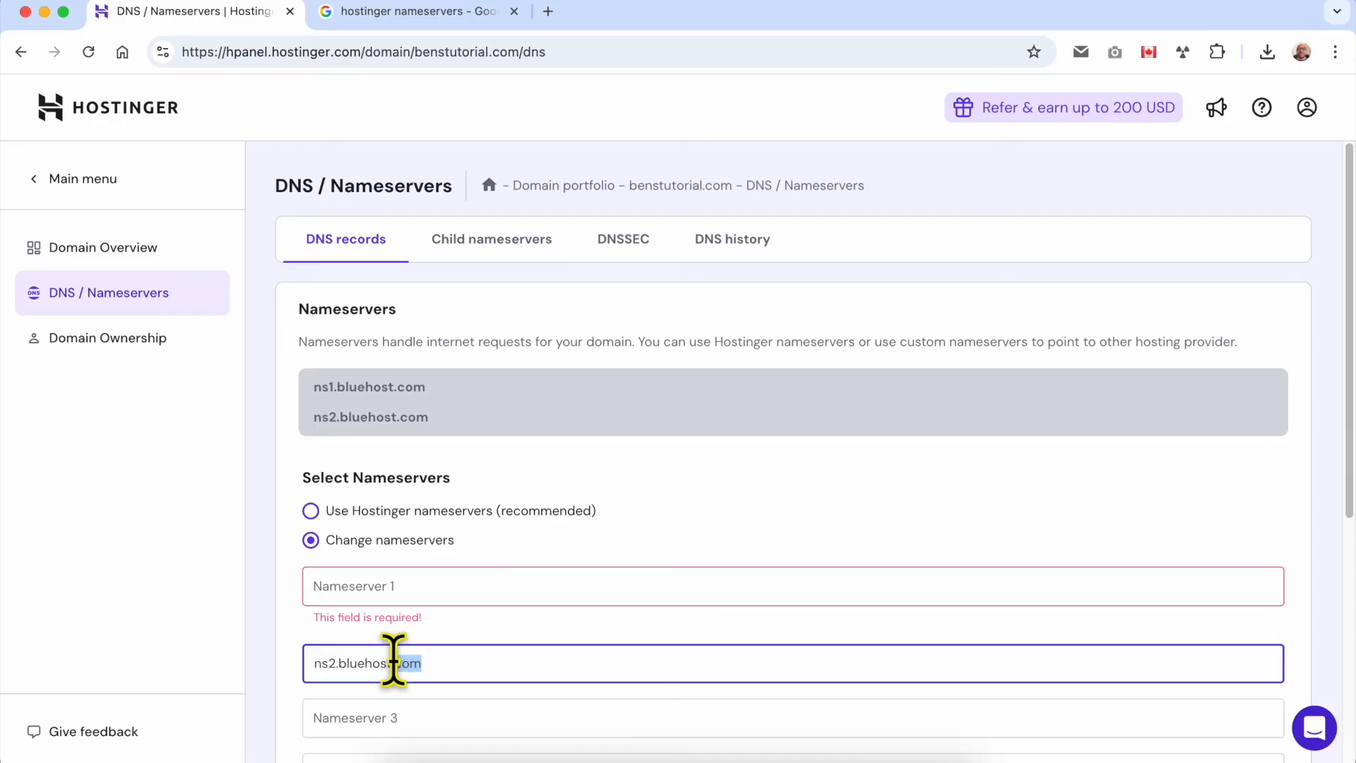
left_click(439, 587)
right_click(446, 597)
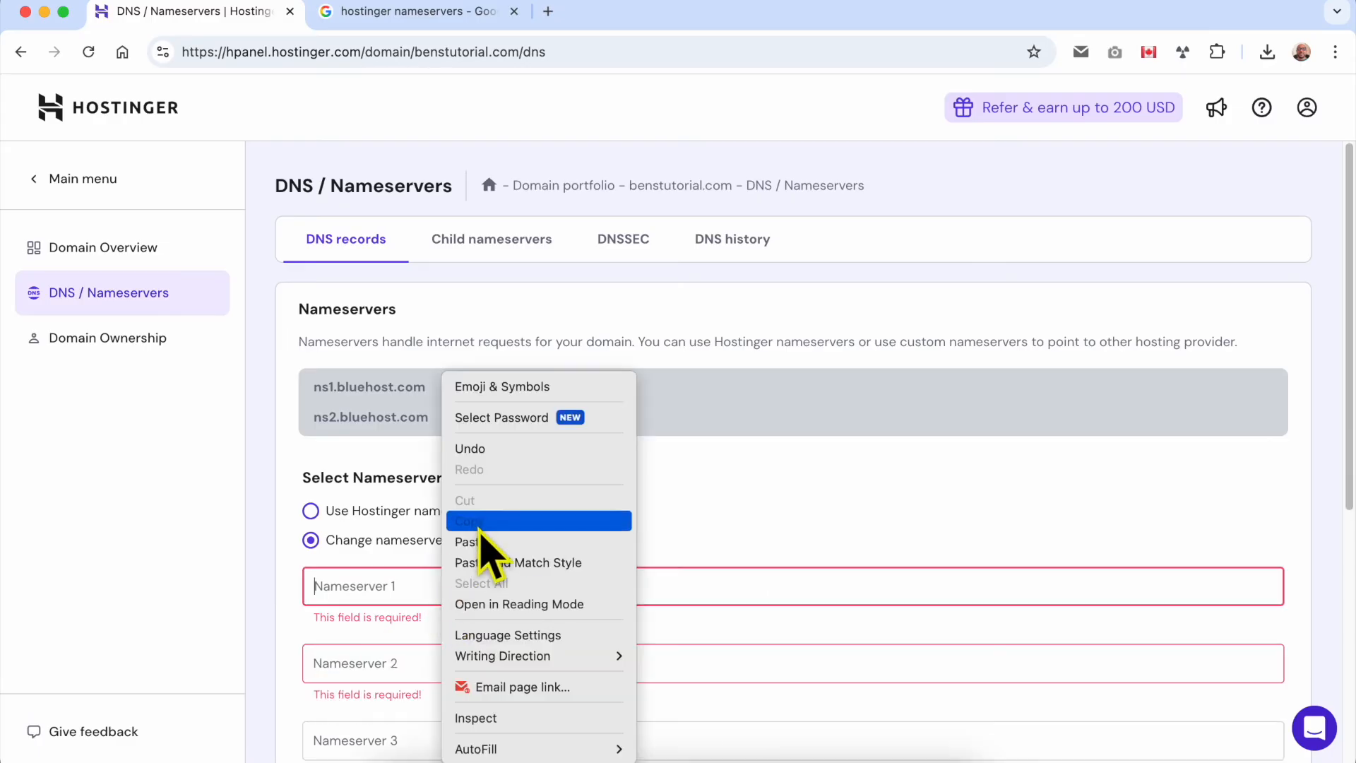
left_click(486, 545)
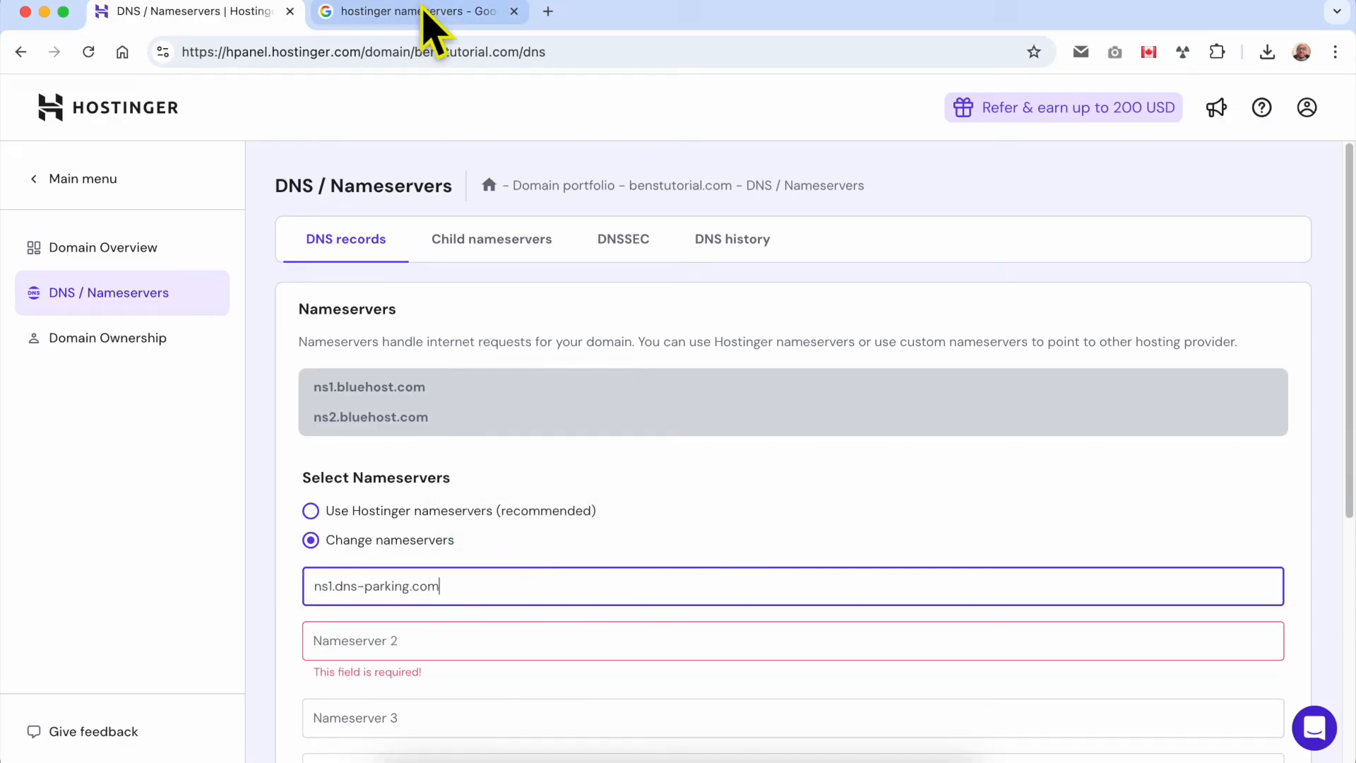
Step: Copy the second Hostinger nameserver, ns2.dns-parking.com, from the search result
left_click(423, 15)
left_click_drag(691, 279, 262, 302)
right_click(247, 300)
left_click(268, 342)
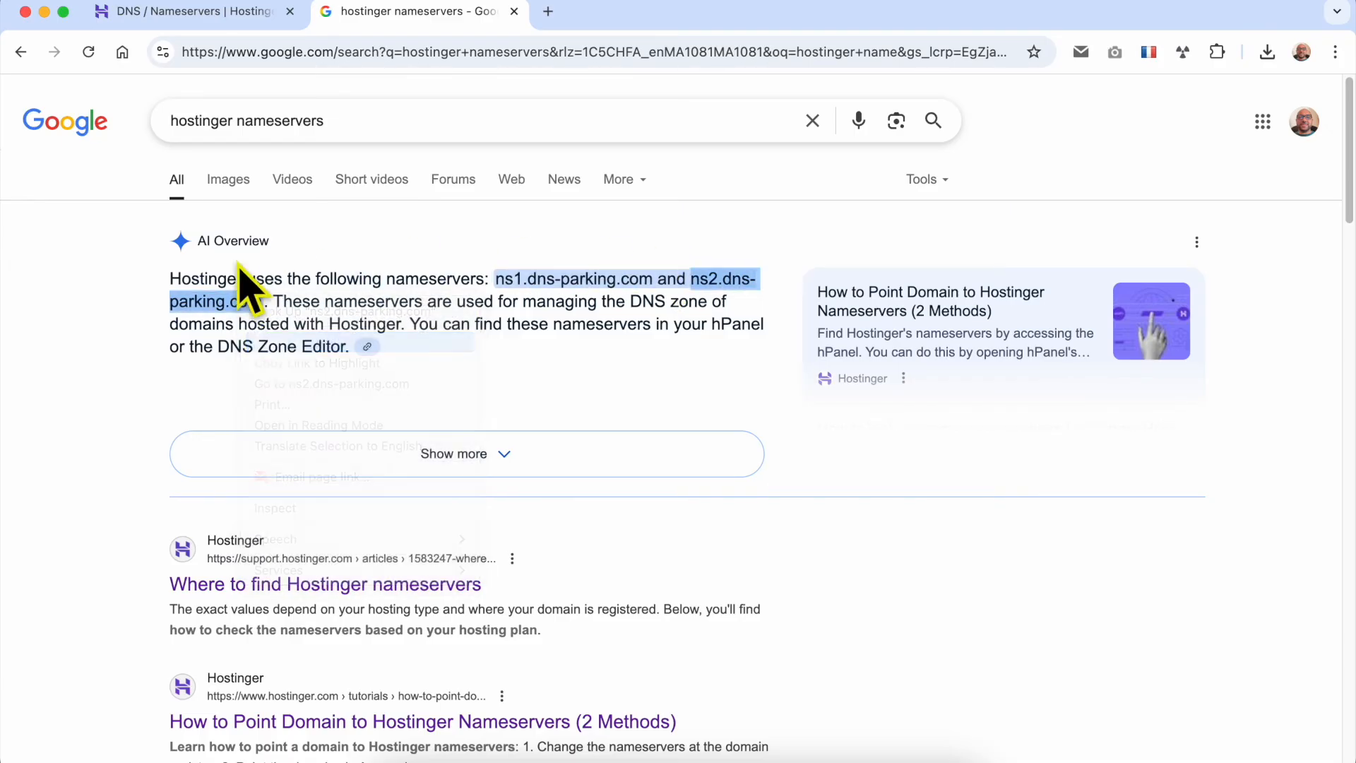
Step: Paste ns2.dns-parking.com into the Nameserver 2 field on the hPanel DNS page
left_click(195, 27)
left_click(388, 642)
right_click(387, 646)
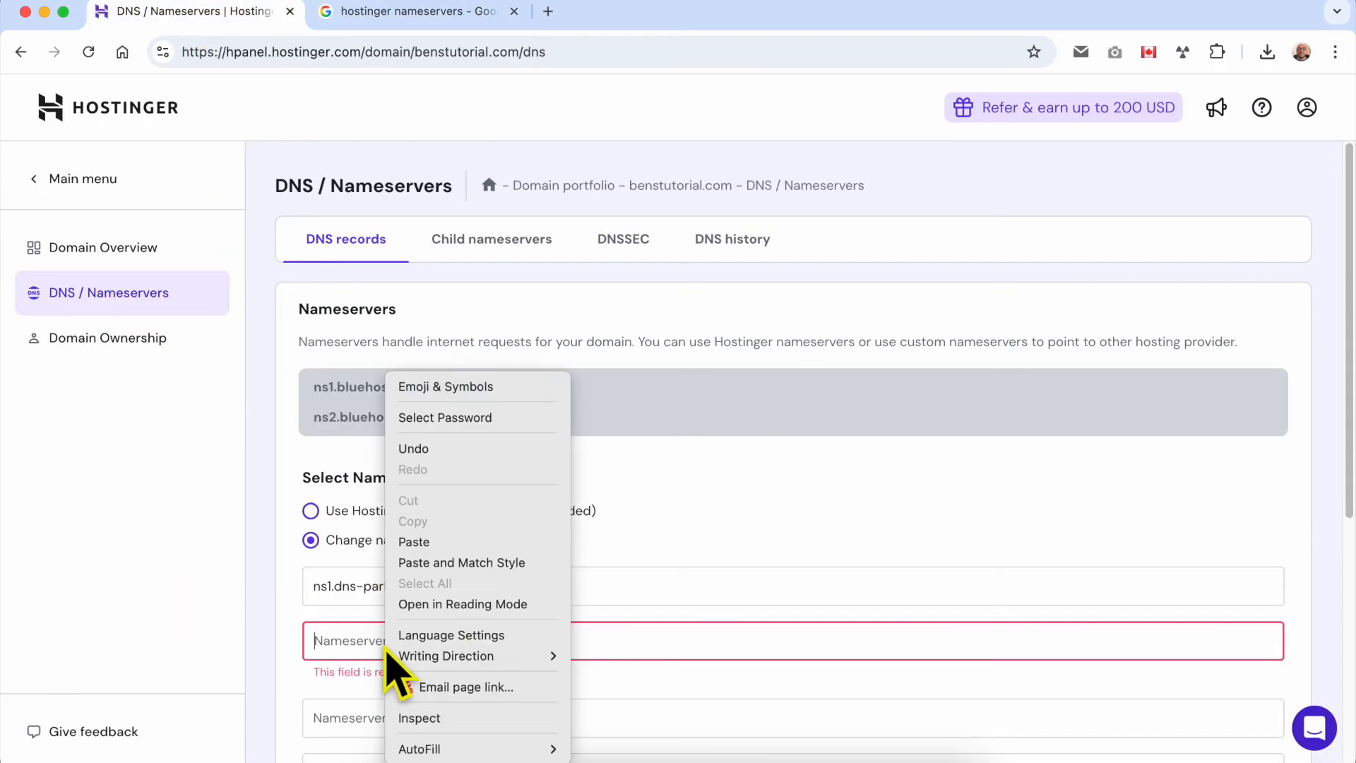
left_click(427, 563)
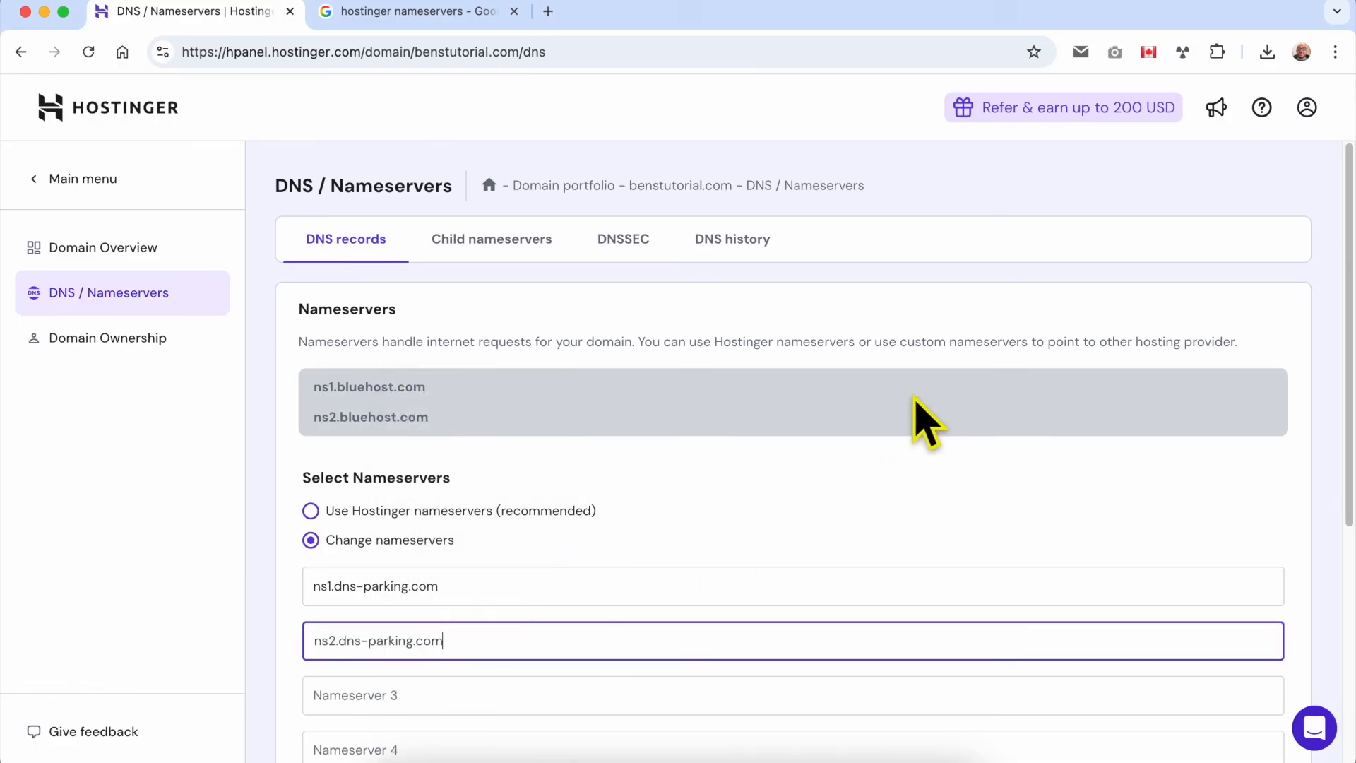
Step: Save the two new nameservers and close the confirmation dialog
scroll(918, 399, "down", 5)
left_click(332, 429)
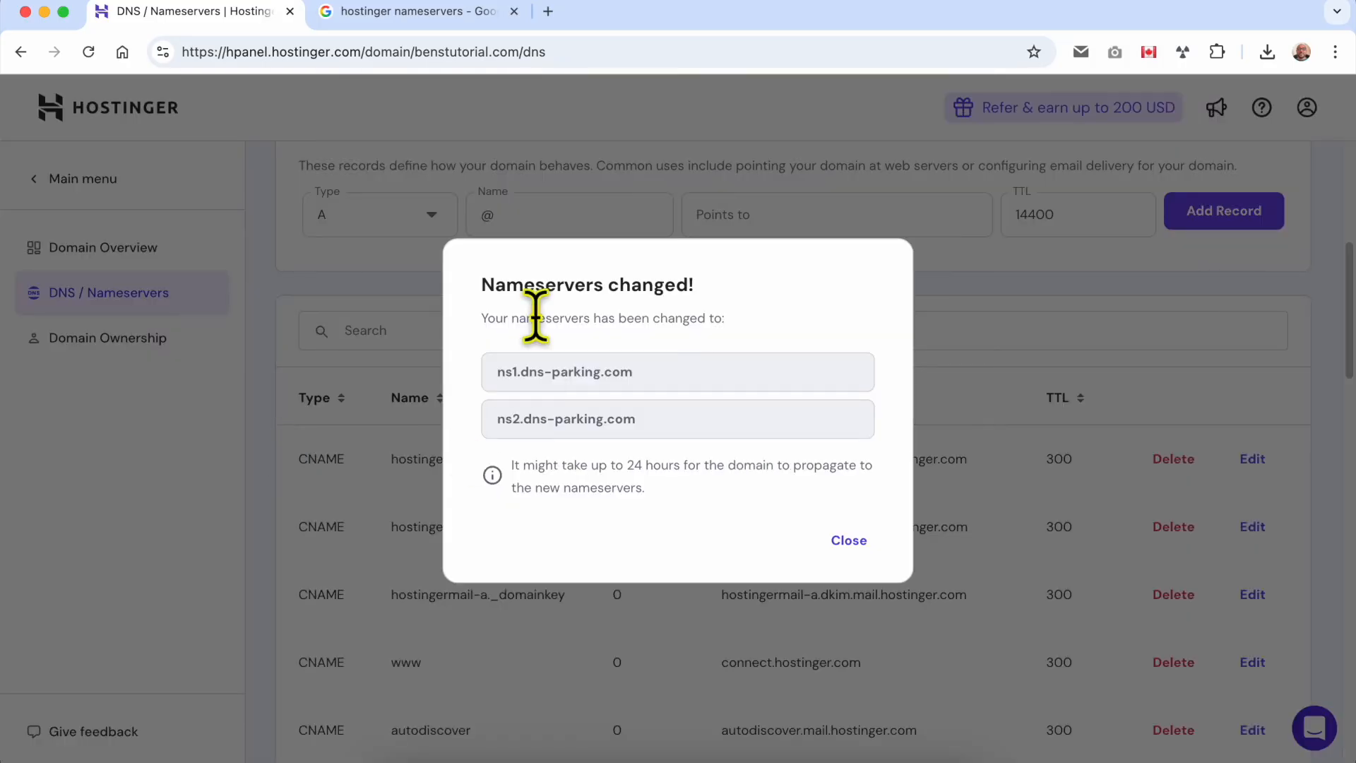
triple_click(530, 285)
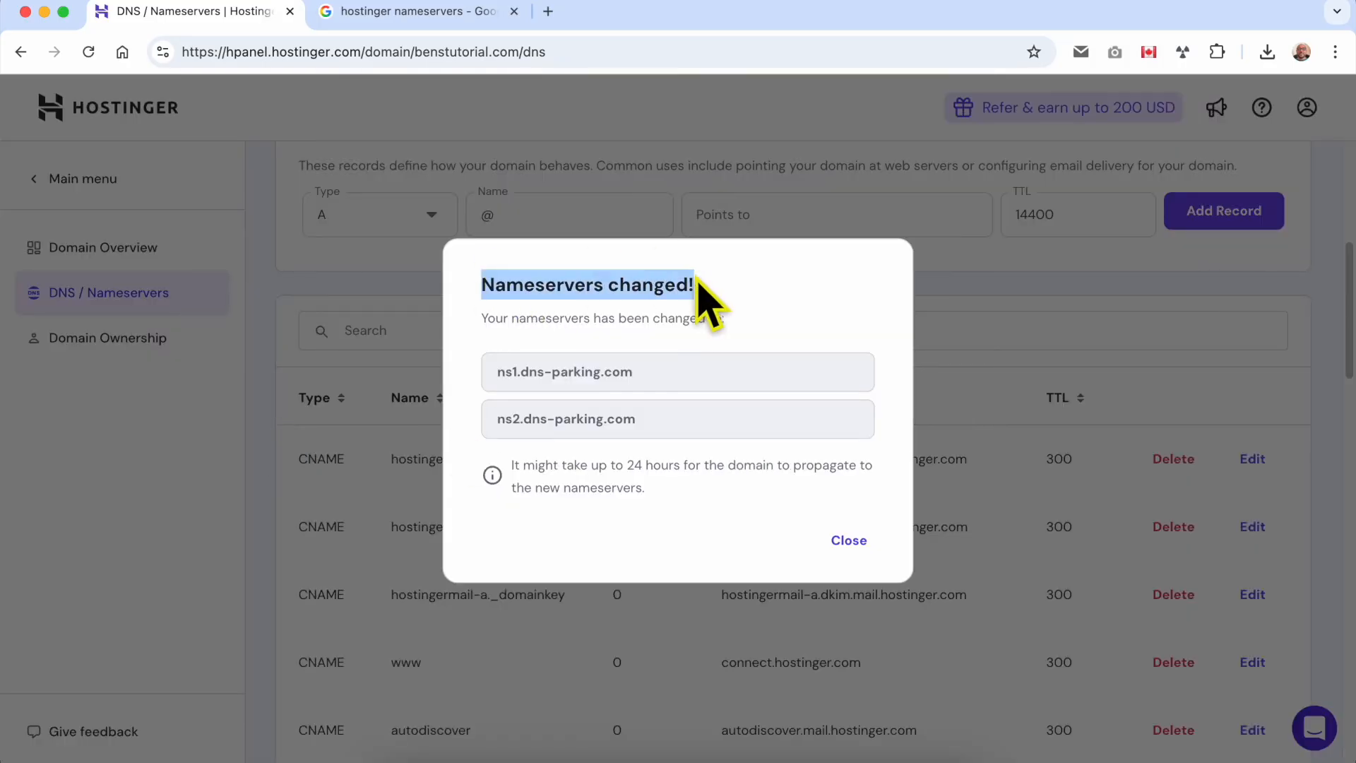
left_click_drag(511, 465, 634, 463)
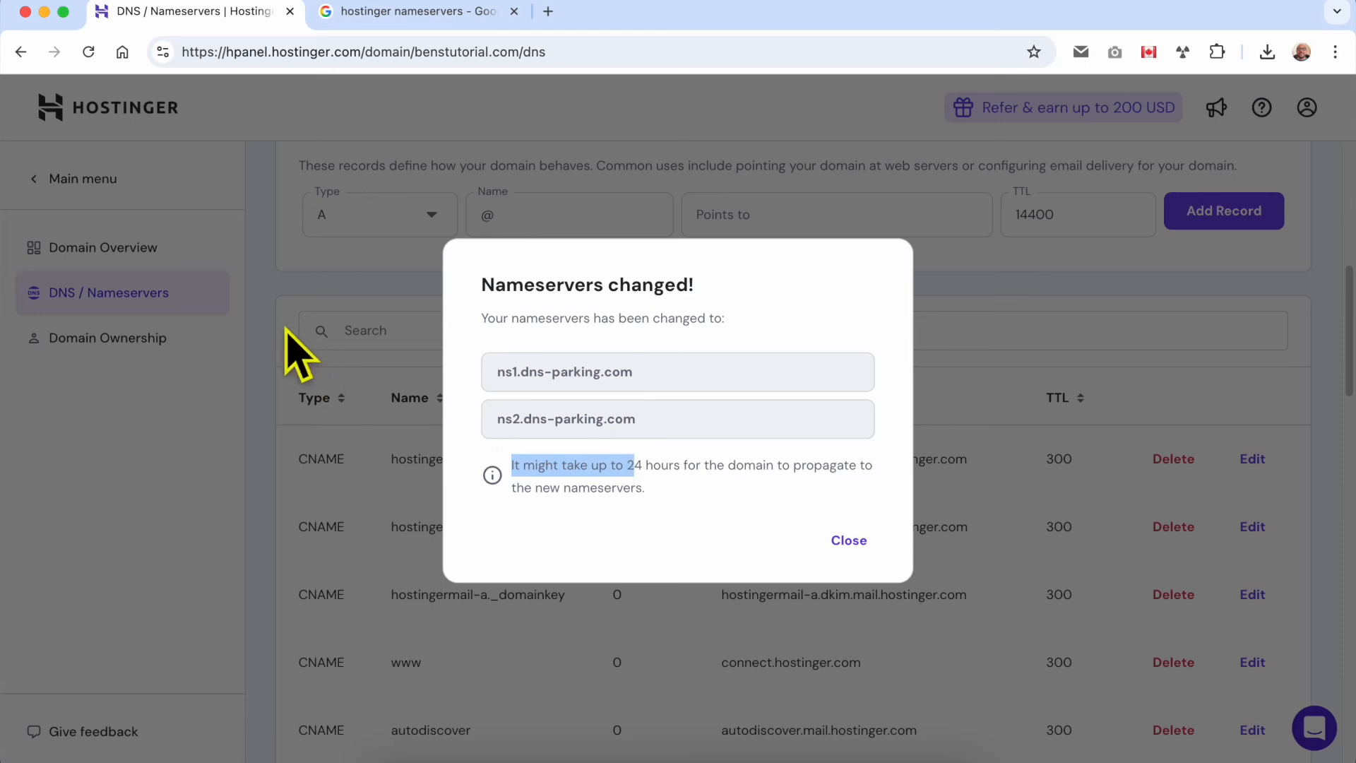
left_click_drag(567, 464, 654, 489)
left_click(693, 495)
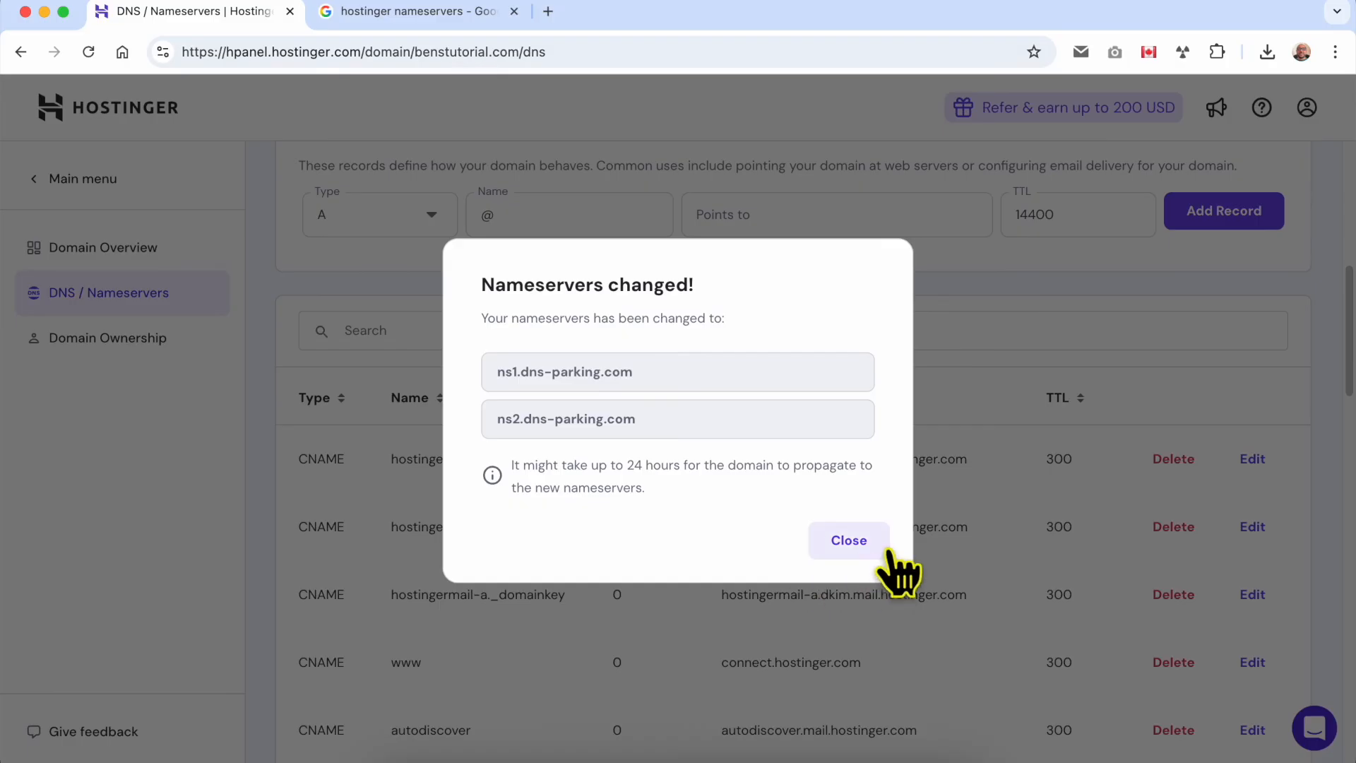
left_click(867, 544)
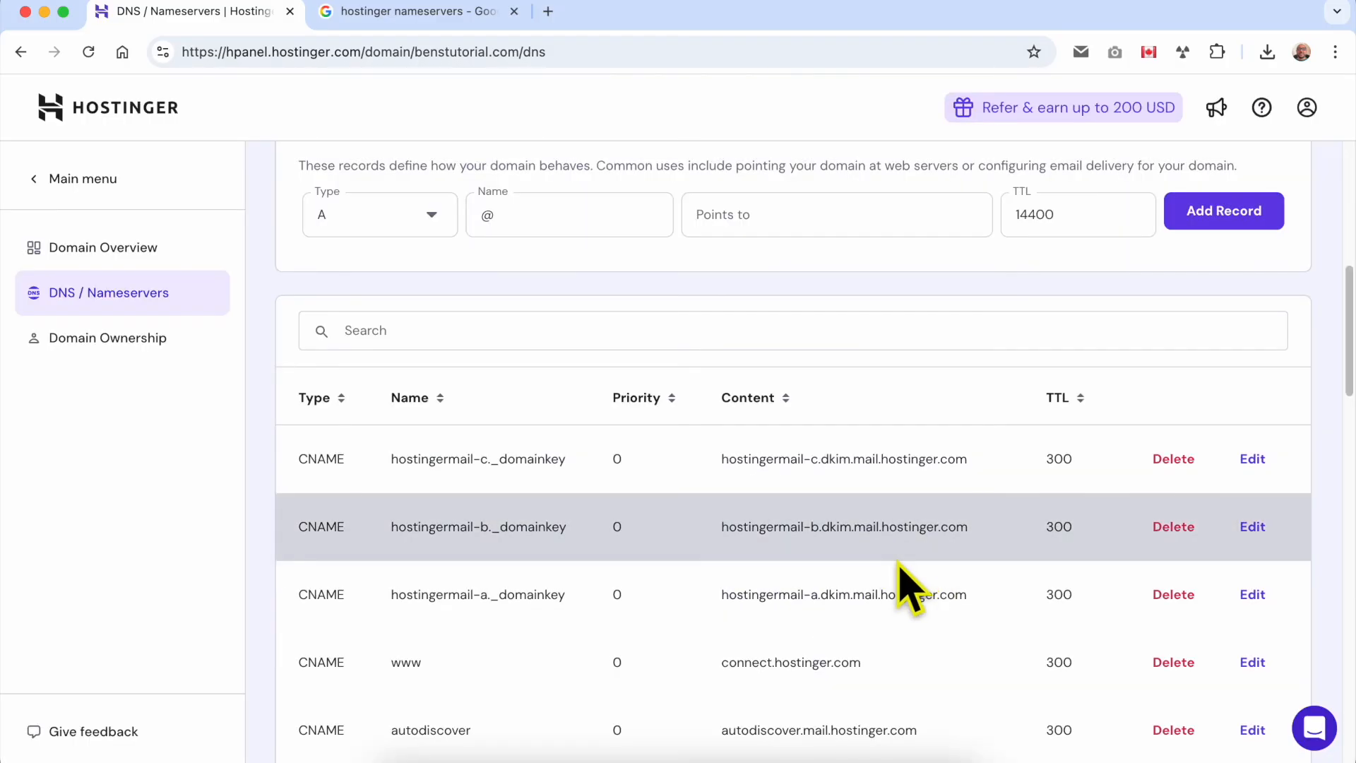
Step: Open the book.benstutorial.com website from the websites list for editing in the Website Builder
left_click(122, 182)
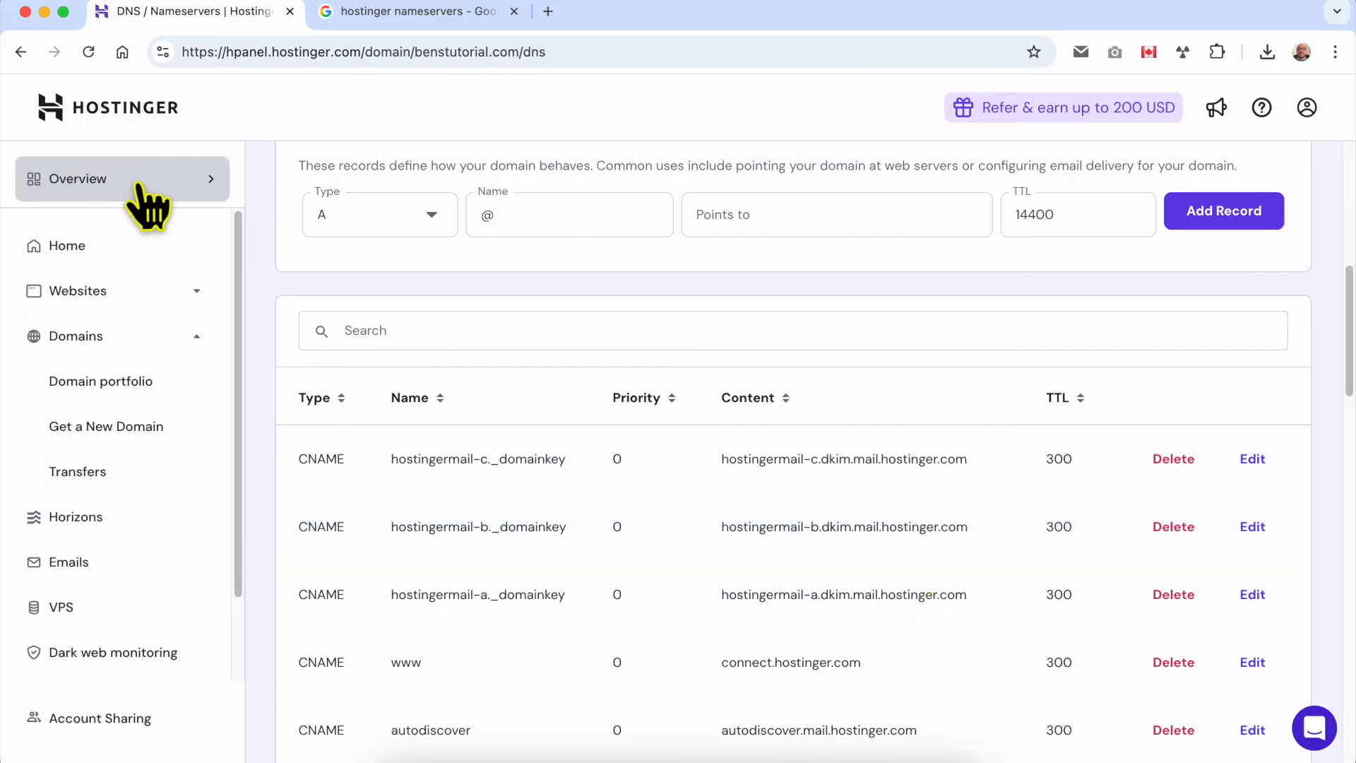
left_click(147, 286)
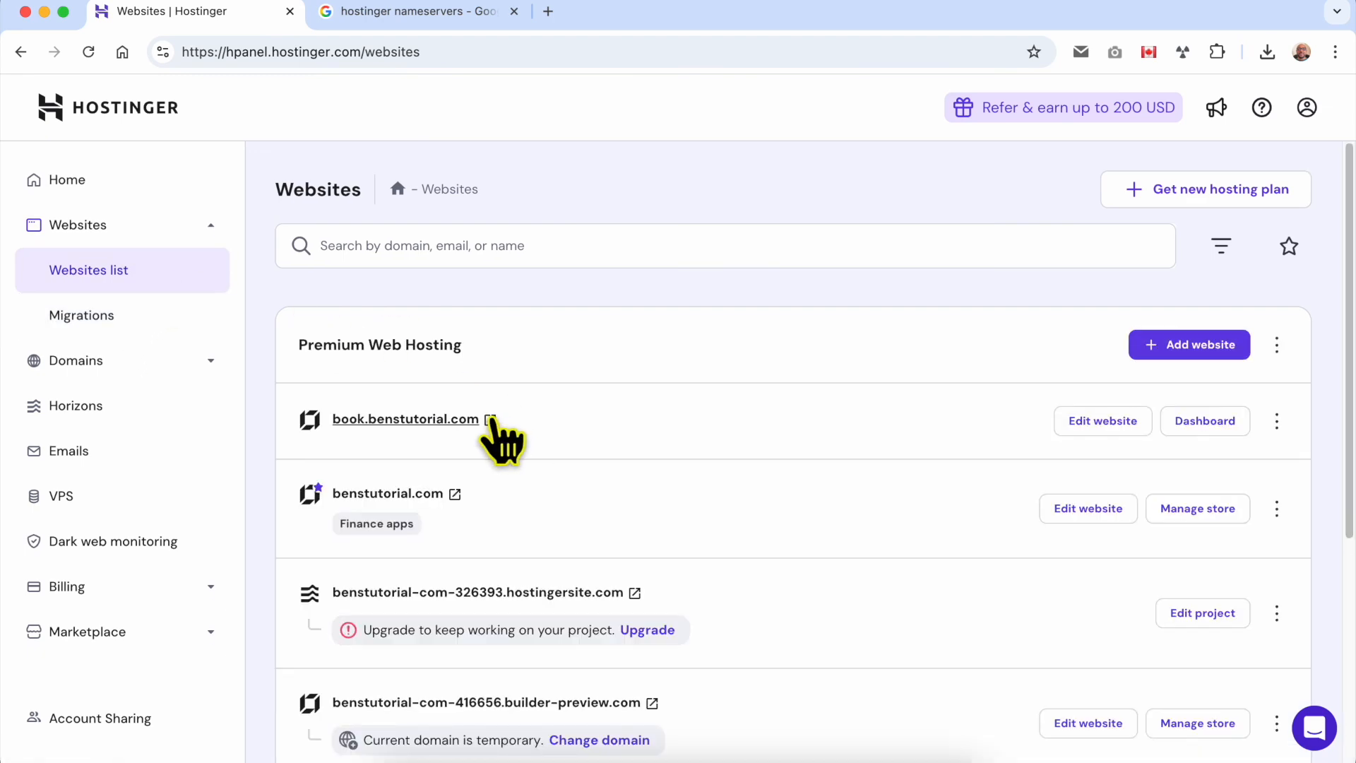
triple_click(551, 421)
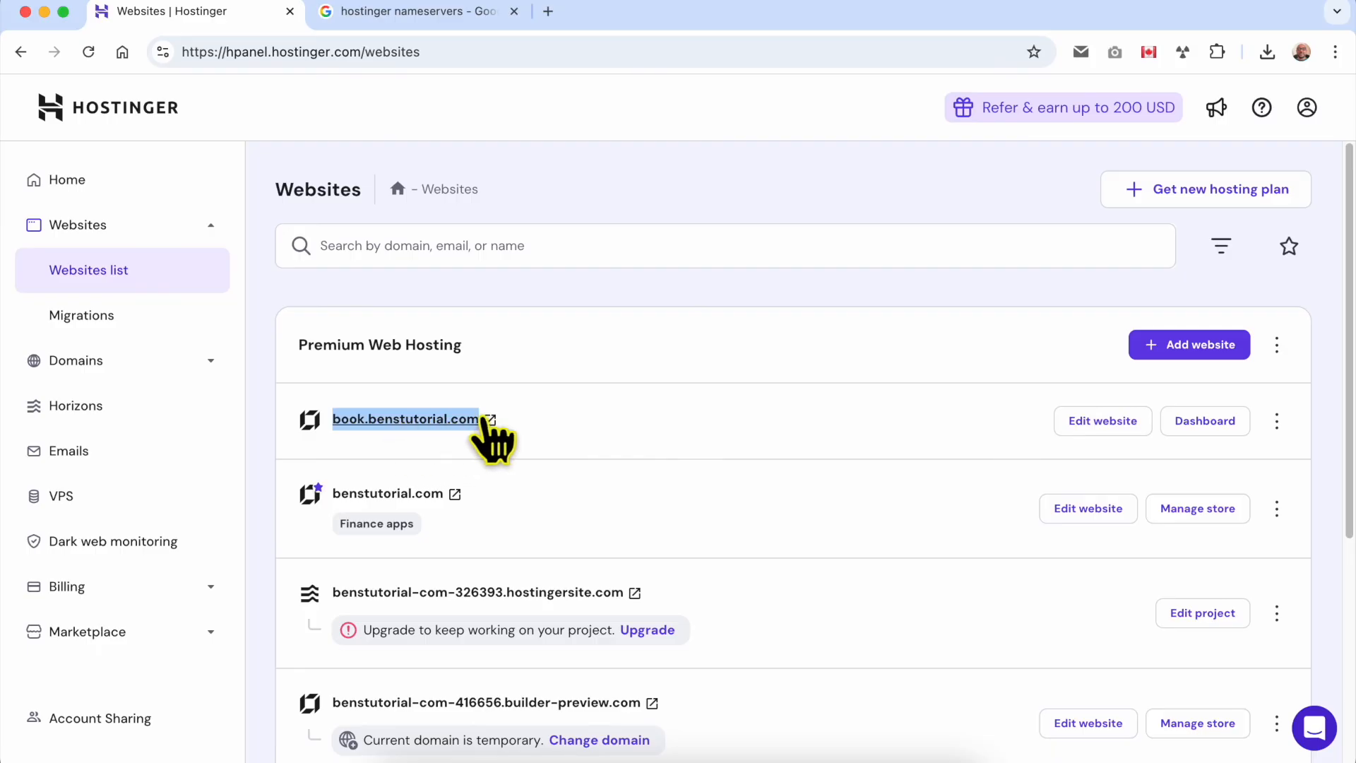
left_click(1094, 424)
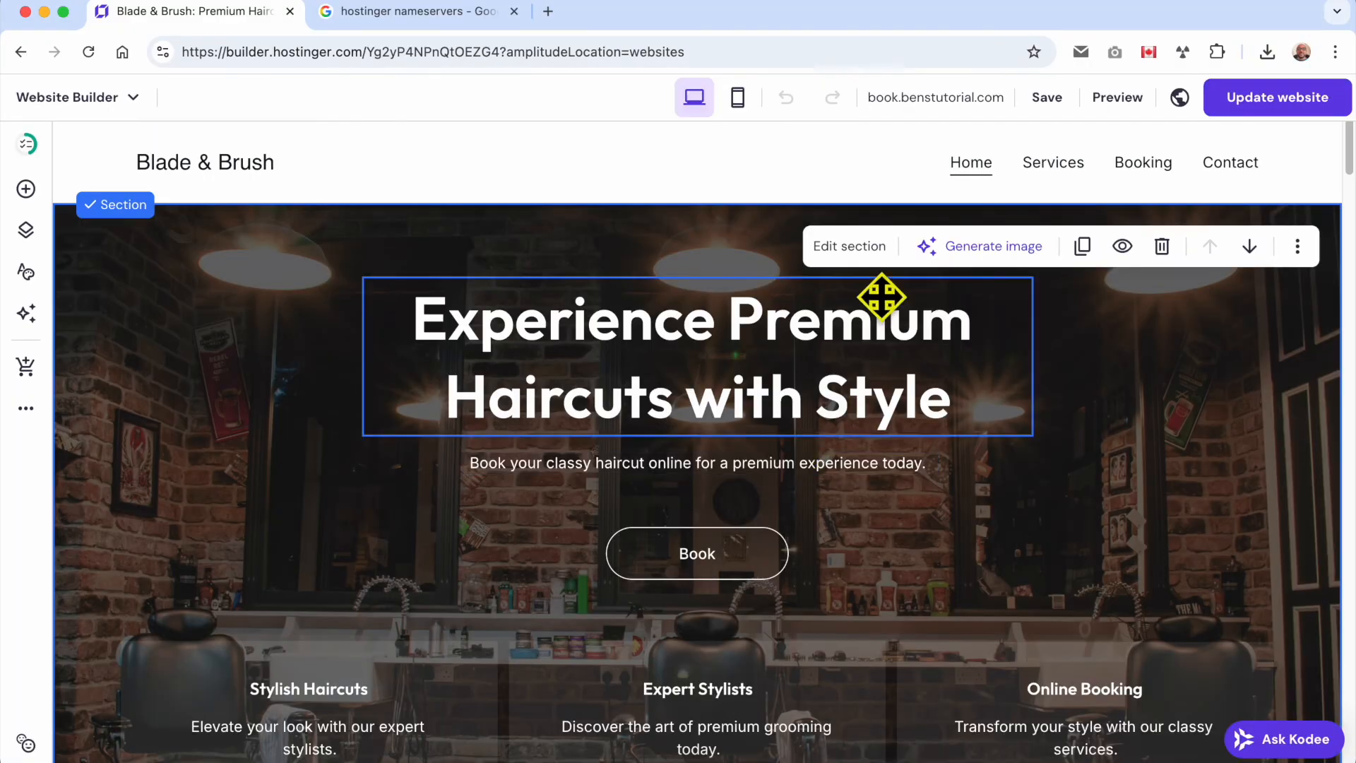
Step: View the live book.benstutorial.com site, reload it, and switch between the builder and site tabs to check it
mouse_move(964, 102)
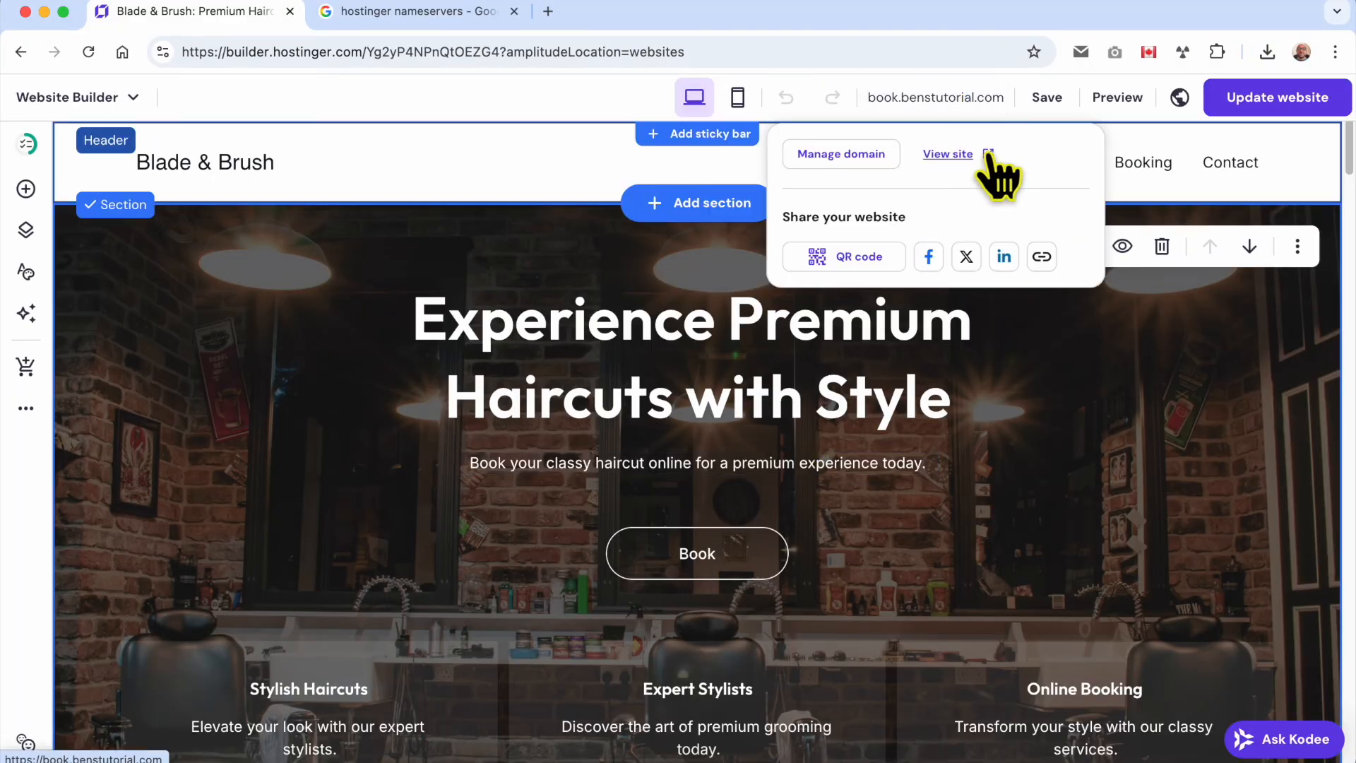
left_click(948, 154)
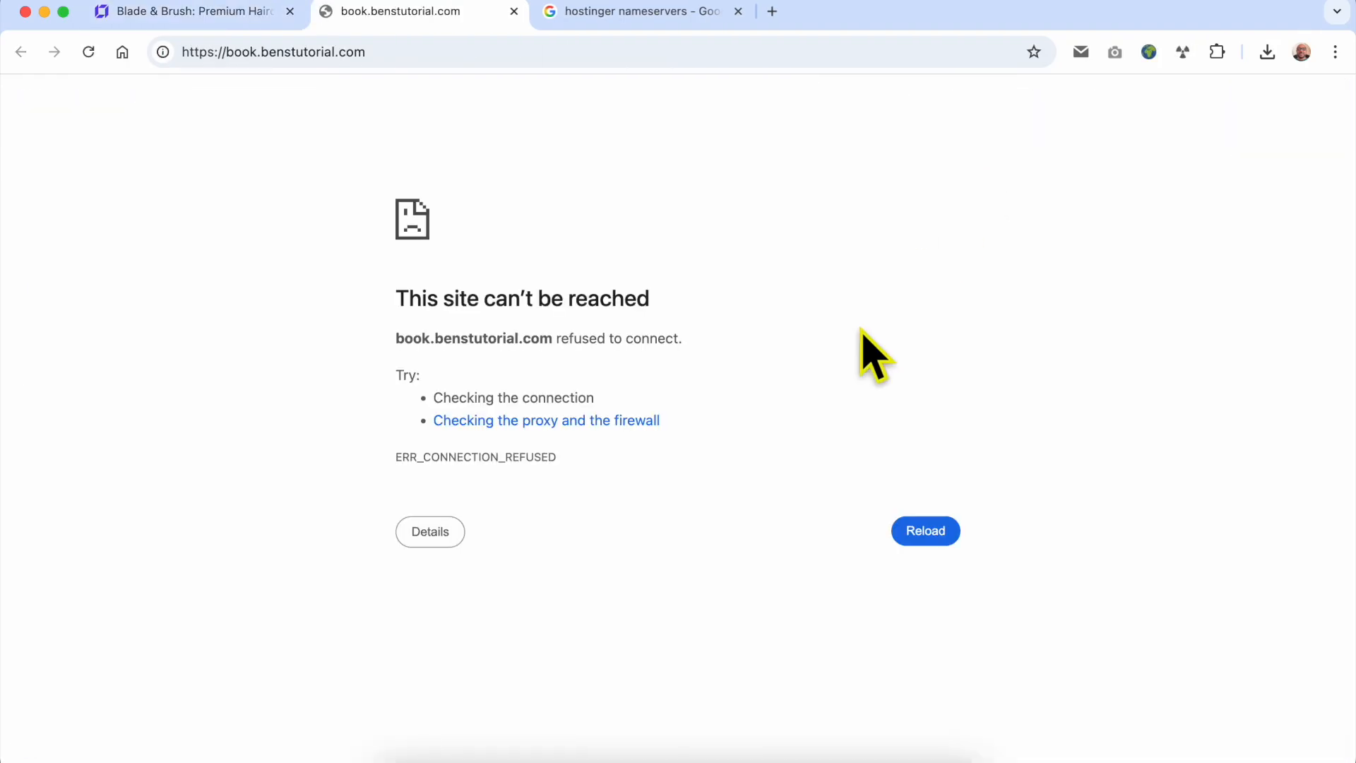
left_click(91, 52)
left_click(88, 52)
left_click(204, 13)
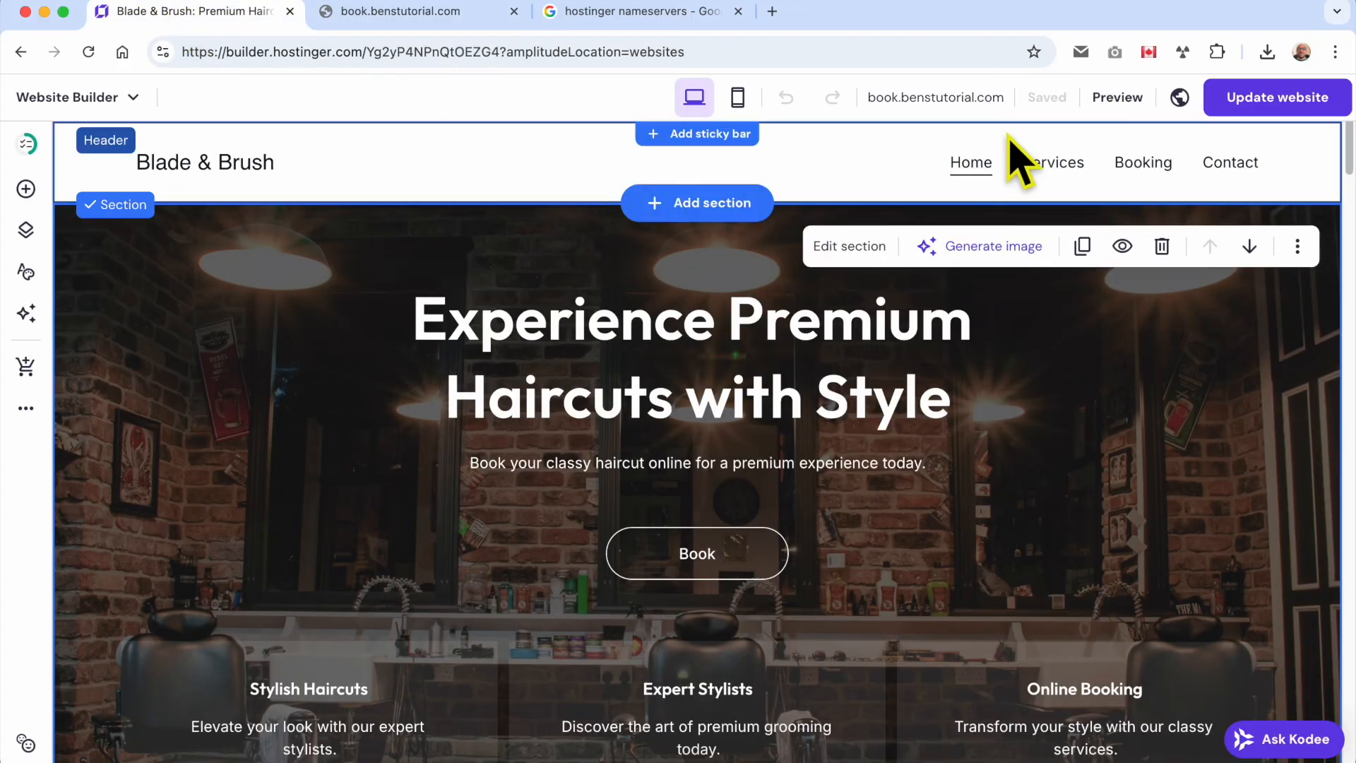
mouse_move(934, 103)
left_click(470, 21)
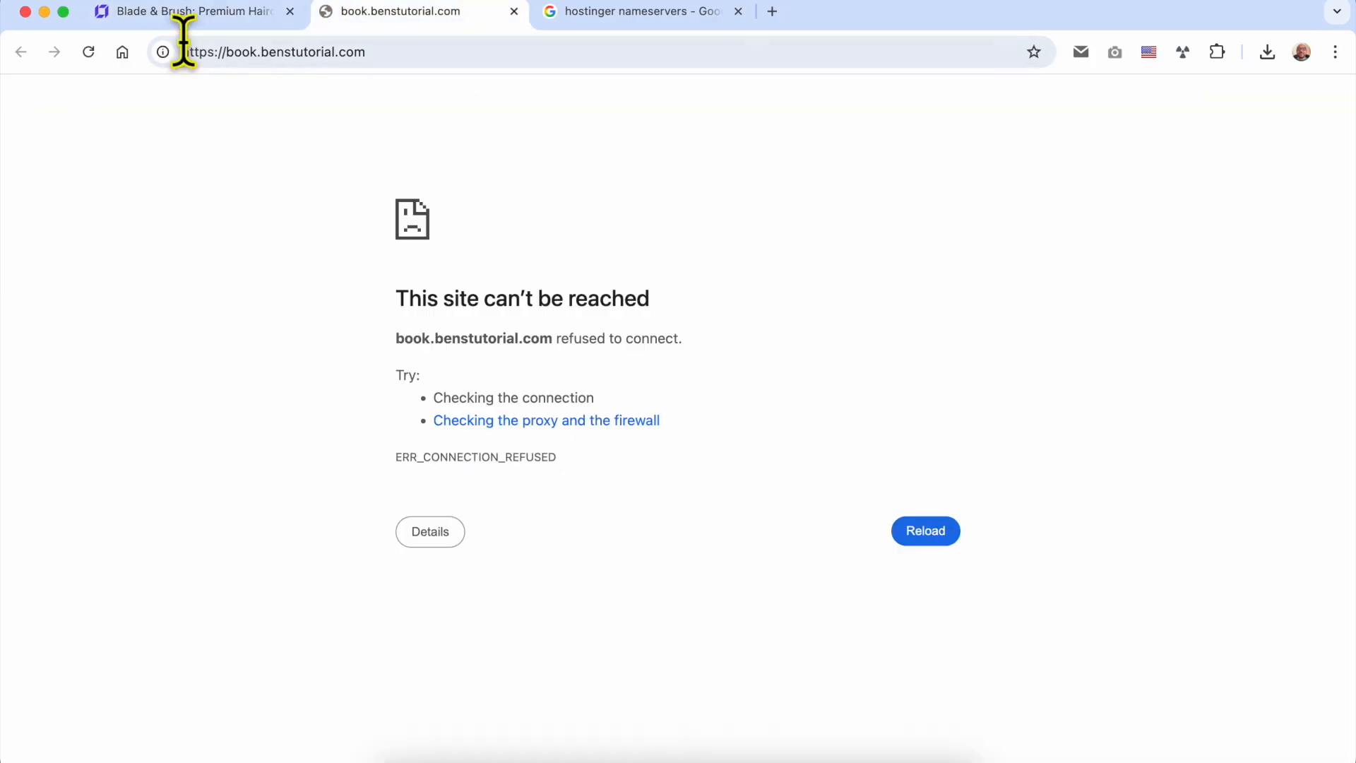